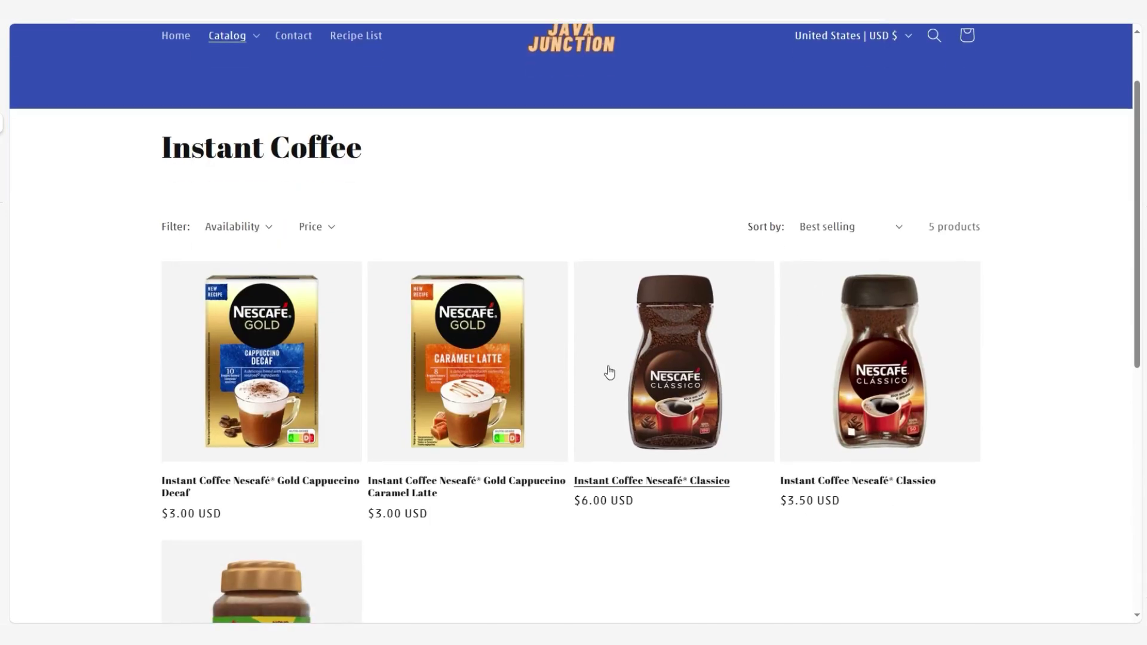
# Step: Open the blue 5-8 person quick tent product page ($162.81) from the Camping > Tents collection
pyautogui.click(446, 377)
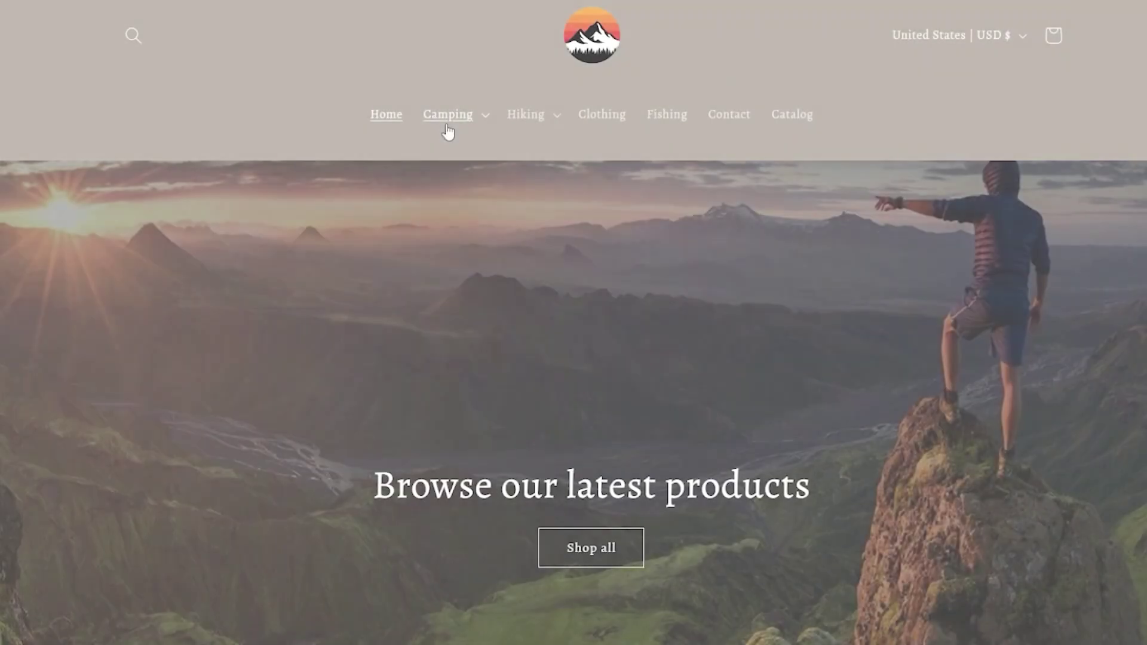
pyautogui.moveTo(458, 133)
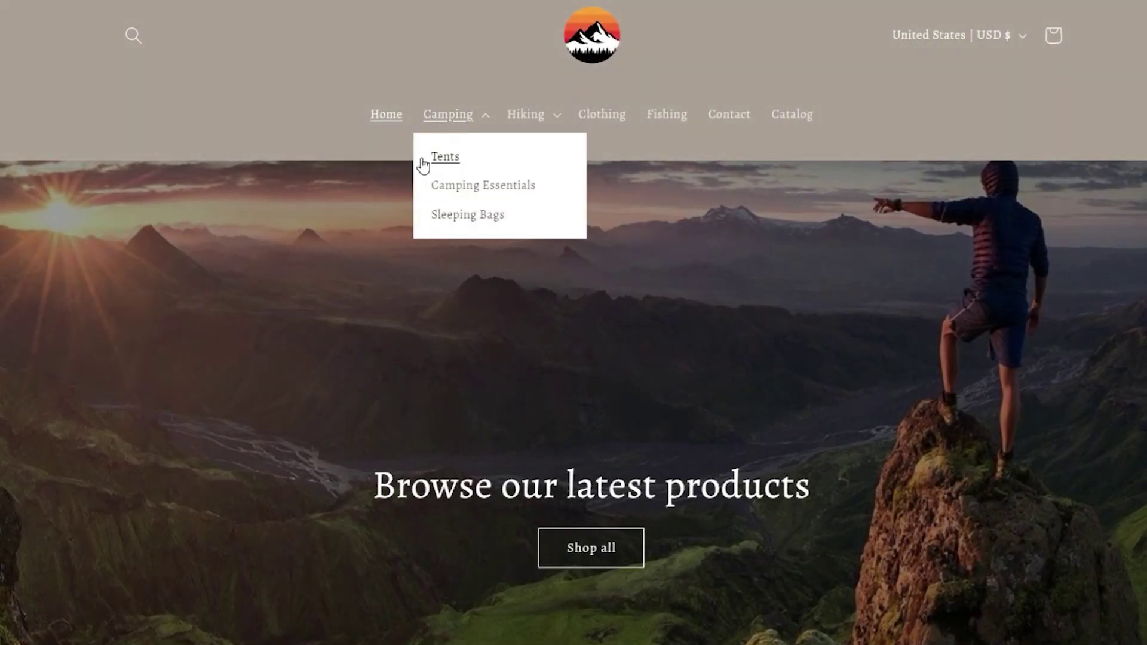
pyautogui.click(440, 161)
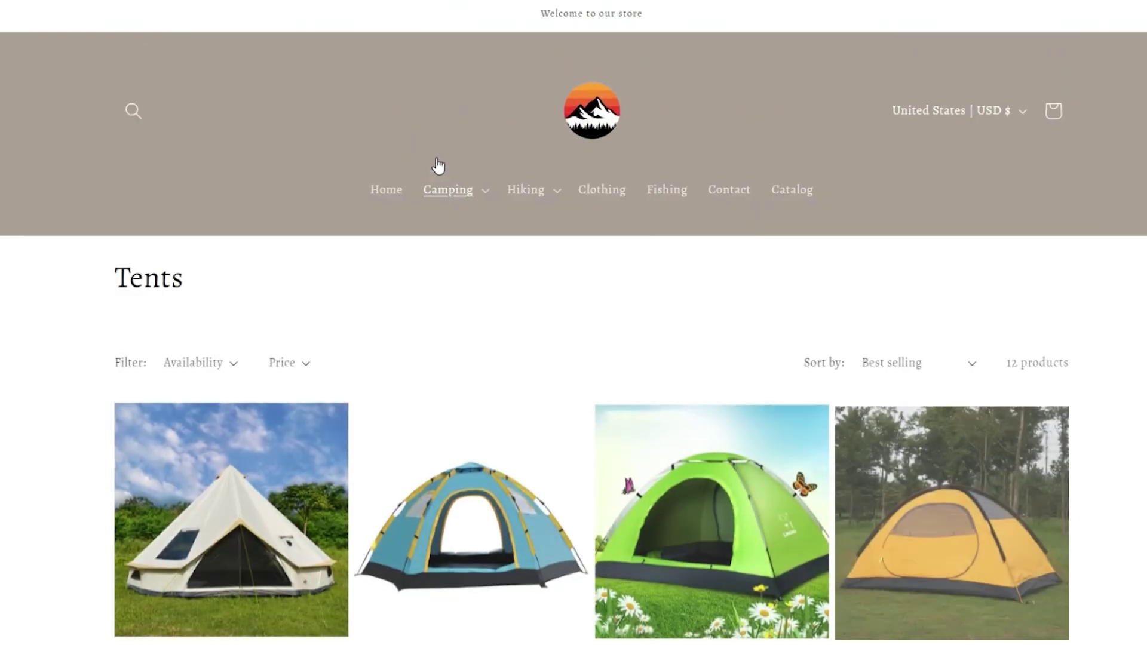
pyautogui.scroll(-2, 439, 359)
pyautogui.click(438, 375)
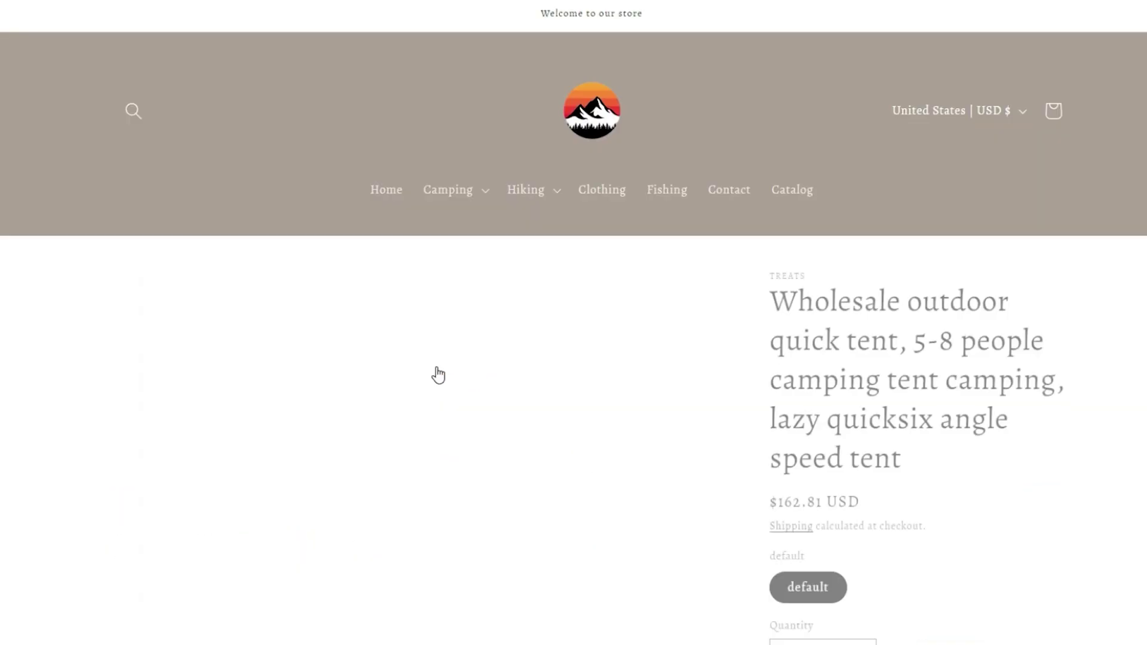
# Step: Start a new product and upload Ebook reg.wav to the Regular coffee recipes variant's digital files
pyautogui.scroll(-2, 825, 301)
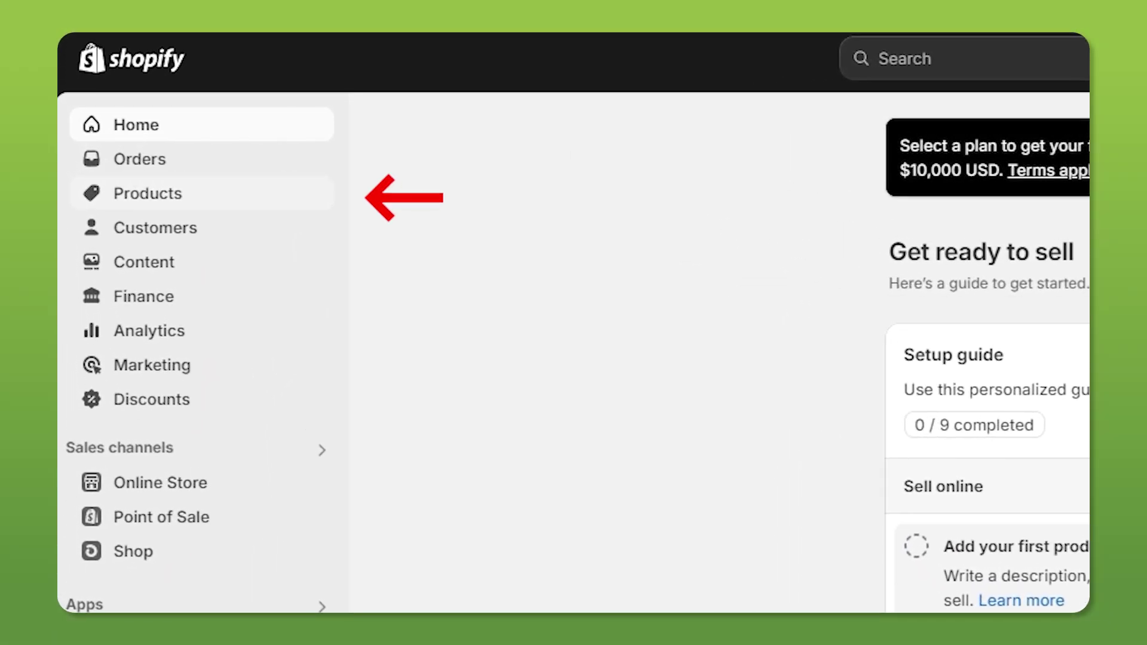
pyautogui.click(148, 193)
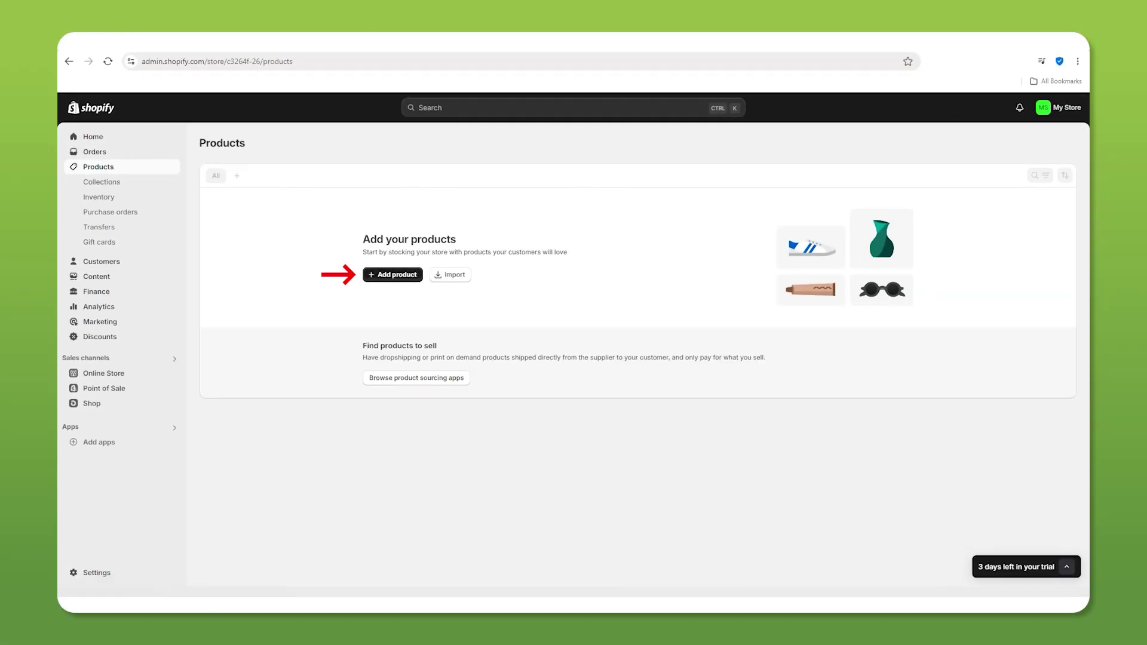
pyautogui.click(393, 274)
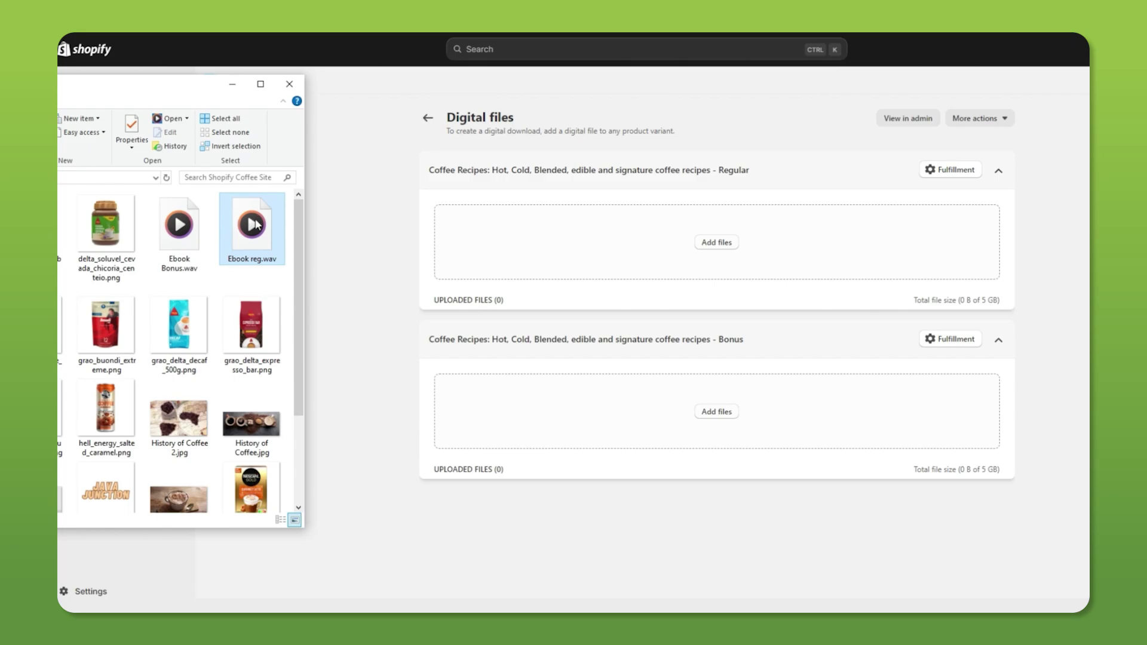
pyautogui.moveTo(537, 241); pyautogui.dragTo(538, 239)
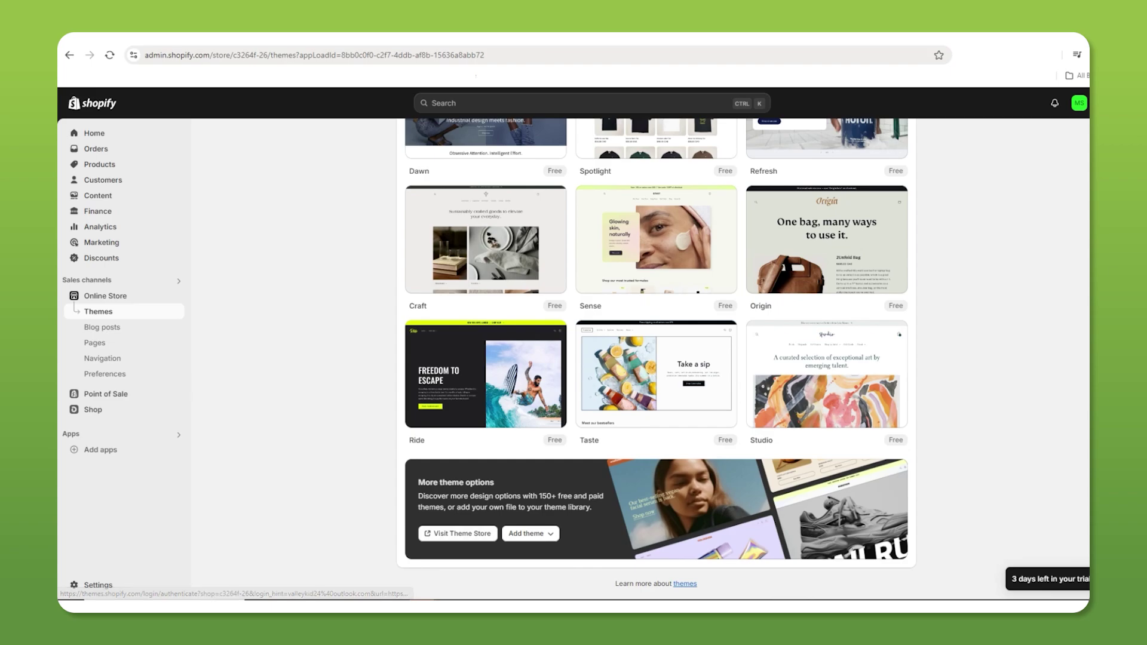
pyautogui.scroll(3, 656, 359)
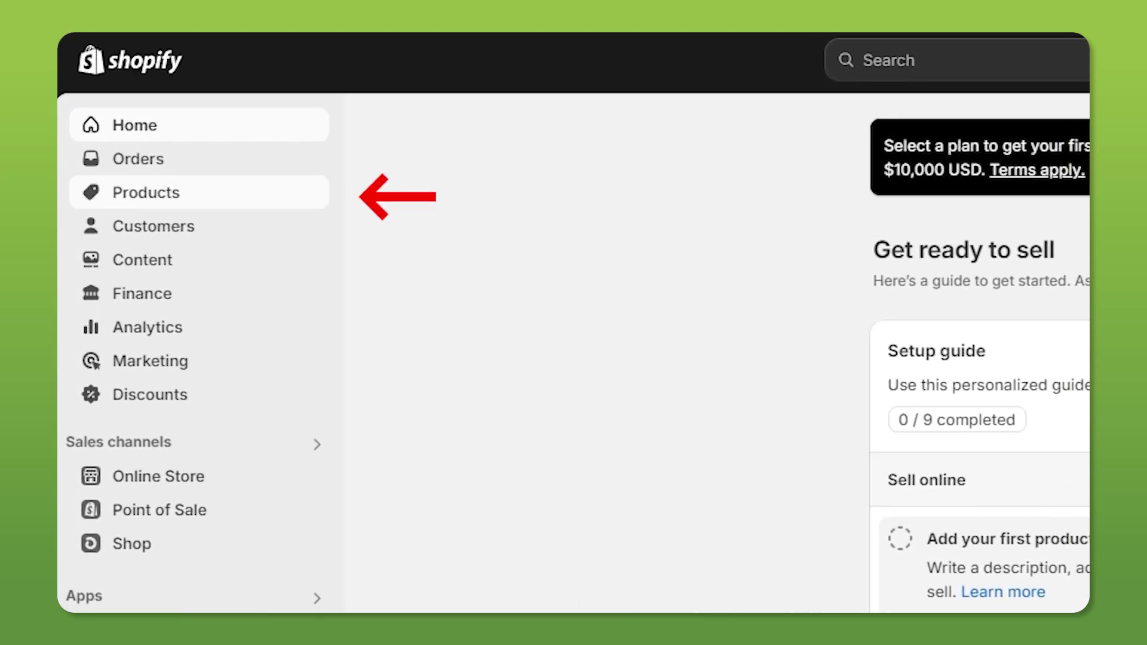
# Step: Create a new product and drop the Coffeebook.webp cover image into its Media section
pyautogui.click(98, 167)
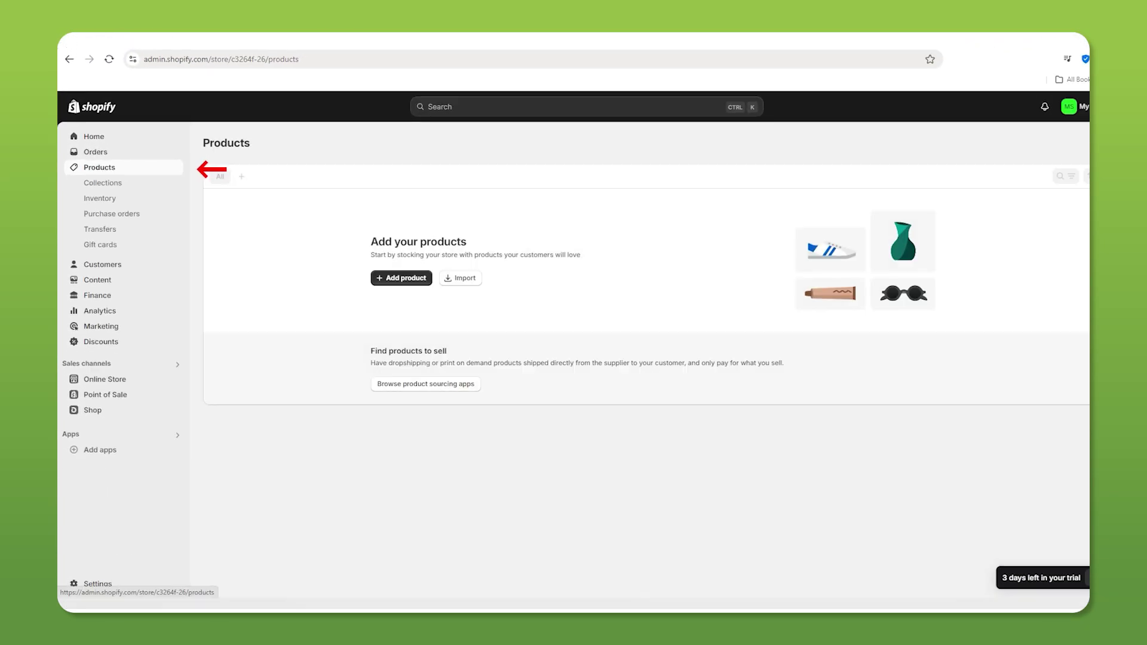
pyautogui.click(400, 277)
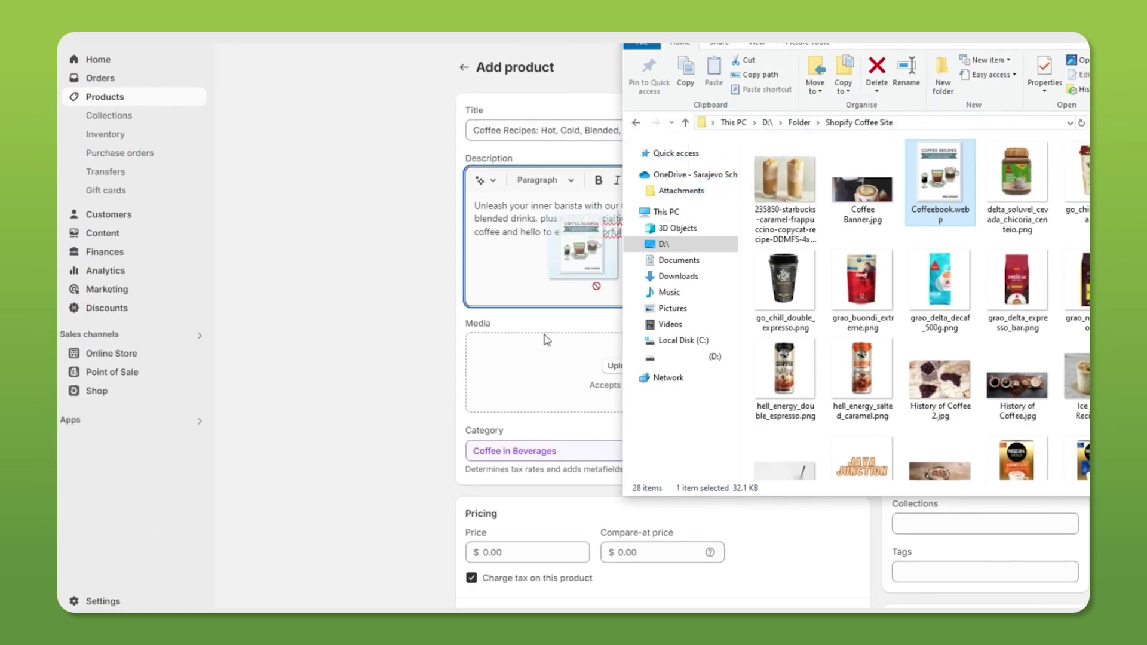
pyautogui.moveTo(545, 339); pyautogui.dragTo(538, 360)
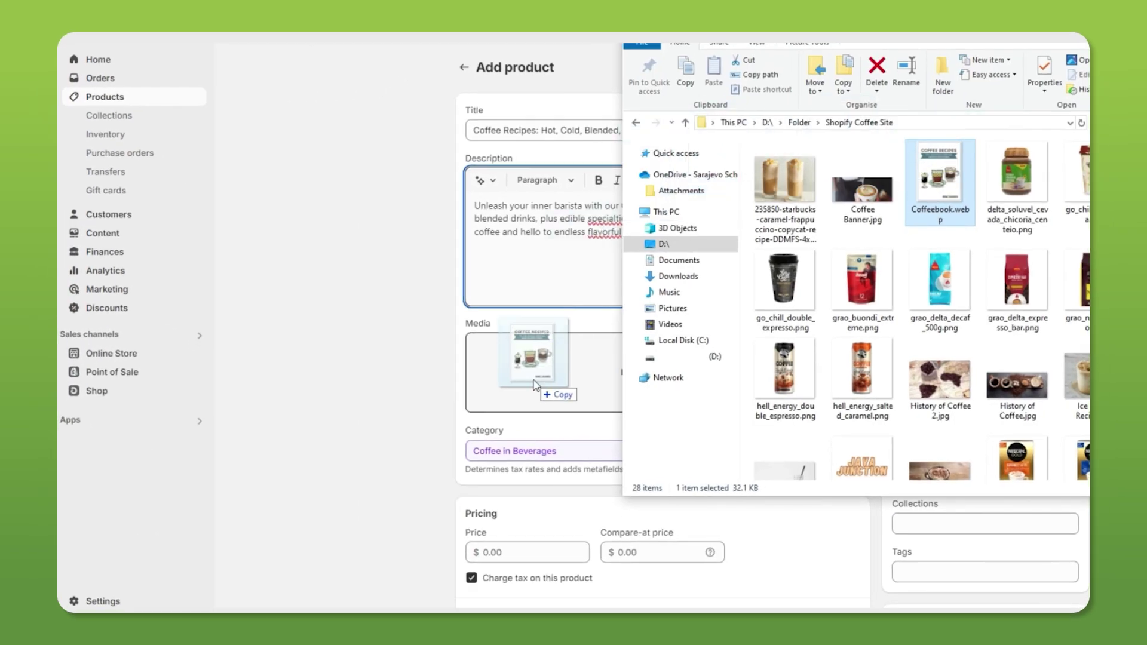
pyautogui.moveTo(535, 385); pyautogui.dragTo(533, 385)
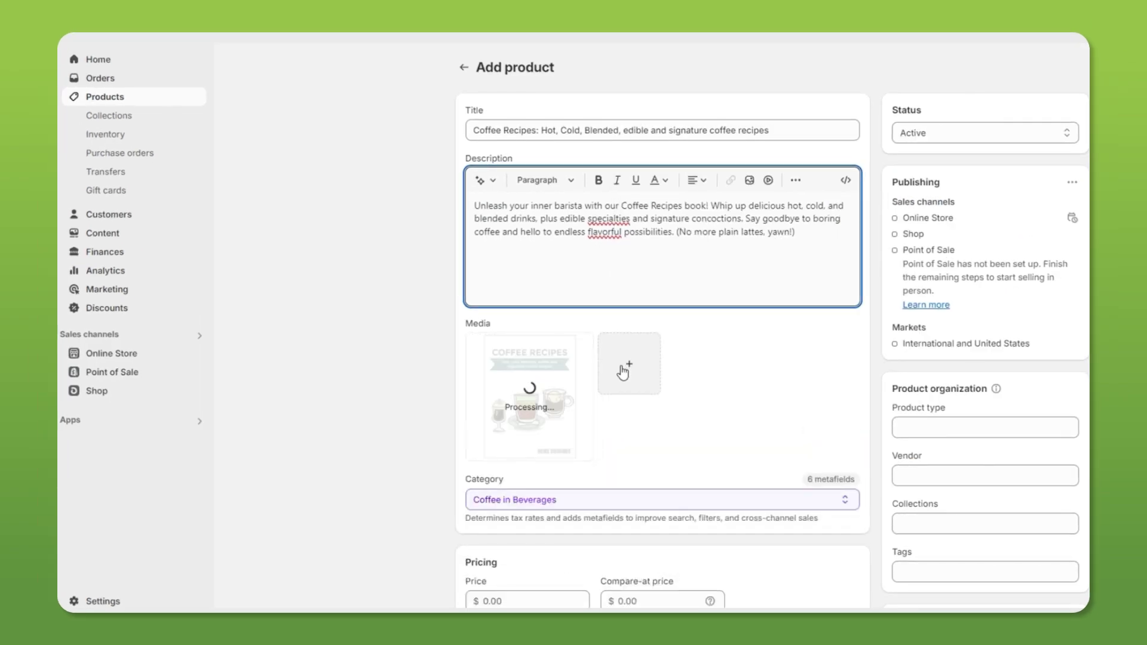
# Step: Scroll to Variants and begin entering 'Re' as a value for the Edition option
pyautogui.scroll(-3, 623, 371)
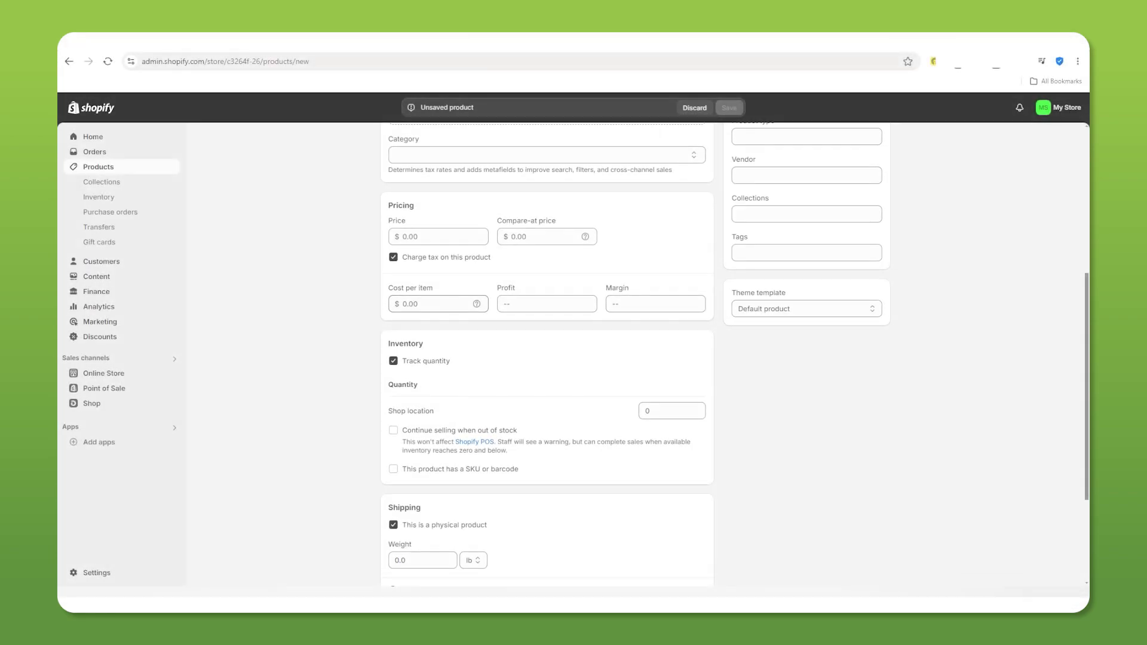
pyautogui.scroll(-3, 547, 359)
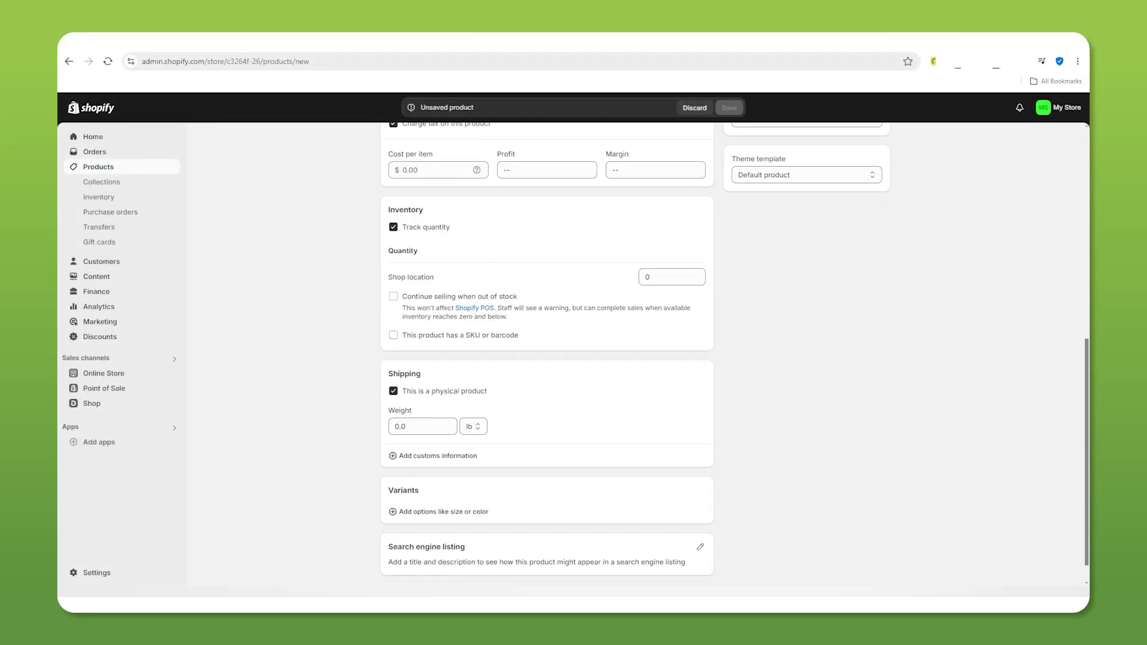
pyautogui.scroll(-1, 547, 359)
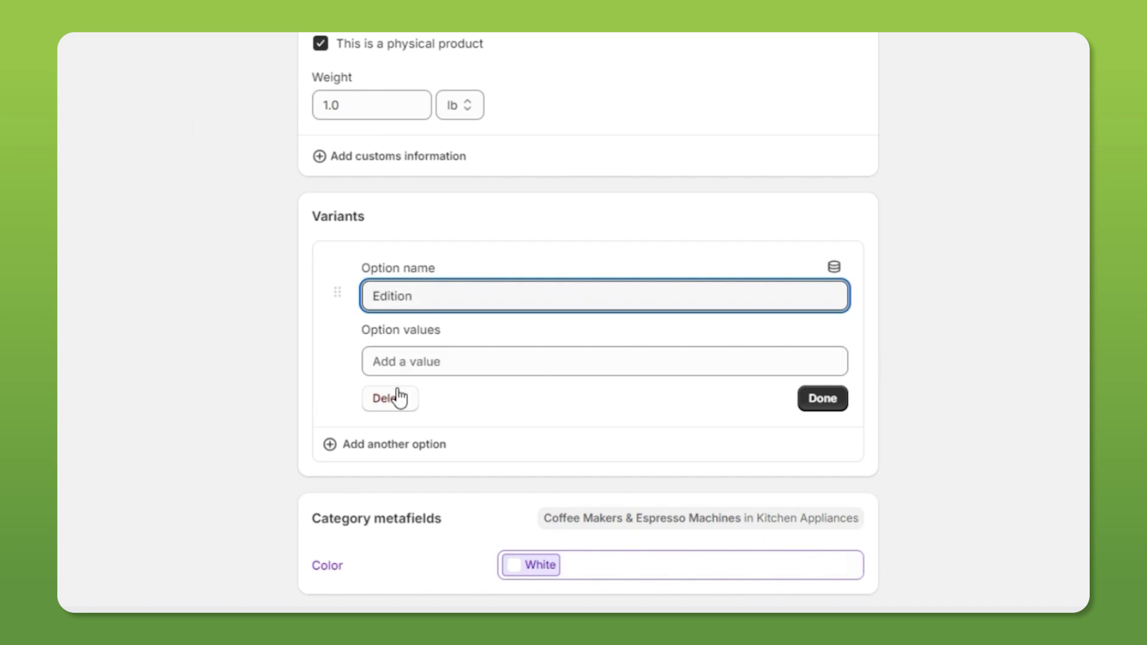
pyautogui.click(399, 362)
pyautogui.write('Re')
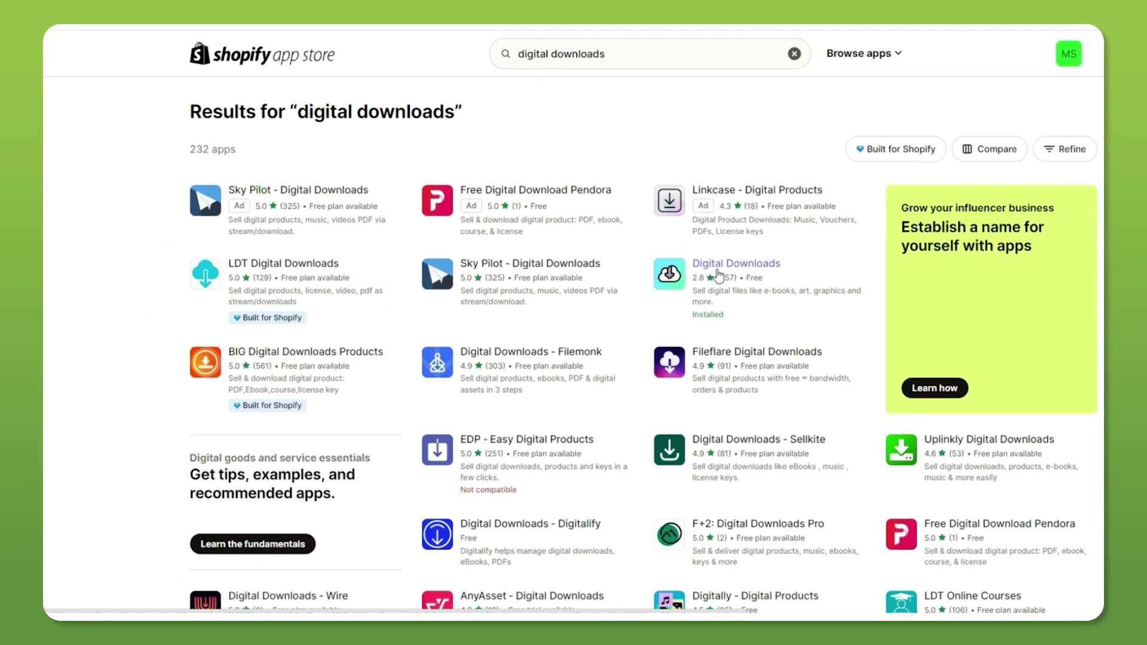
# Step: Launch the Digital Downloads app and attach Ebook reg.wav to the coffee recipes Regular variant
pyautogui.click(717, 276)
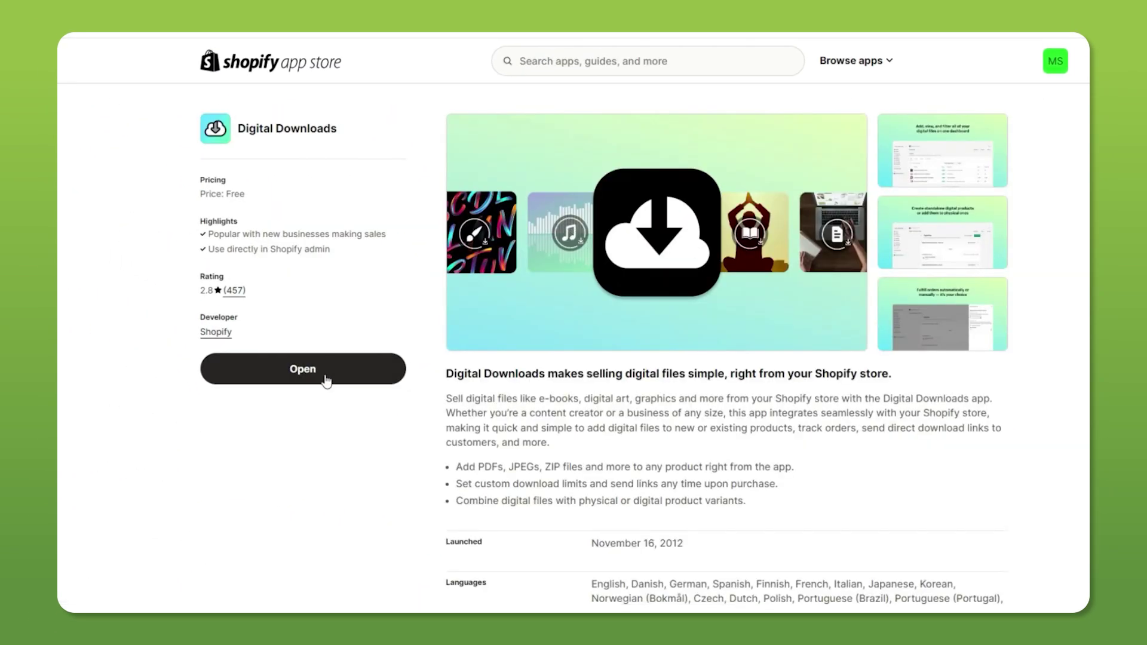
pyautogui.click(323, 381)
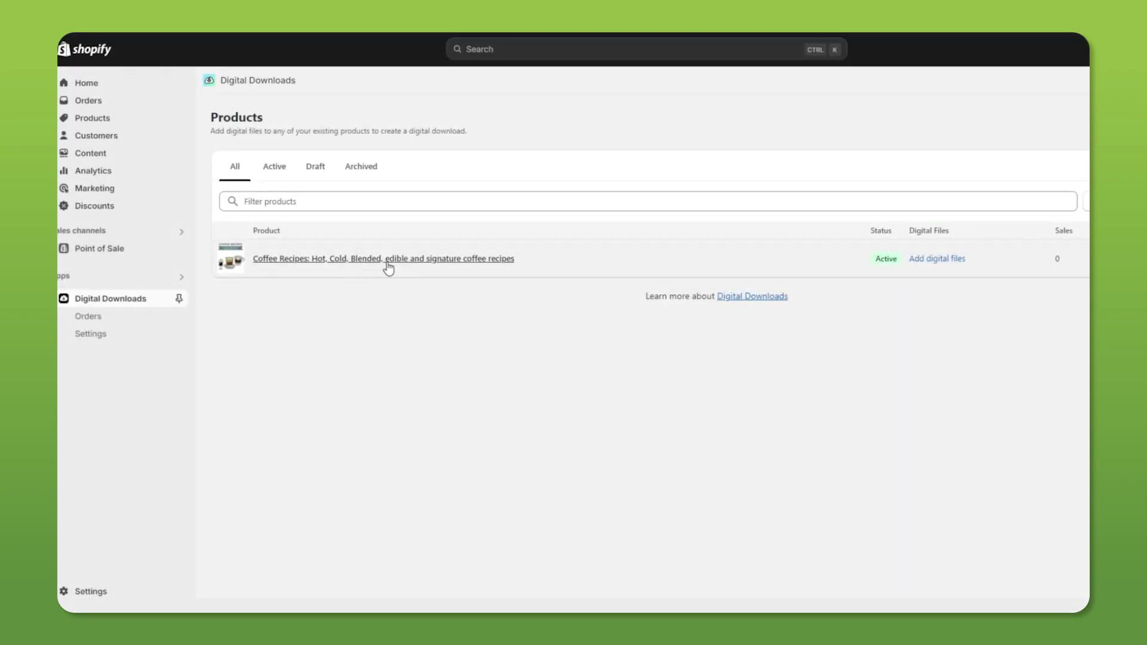
pyautogui.click(387, 263)
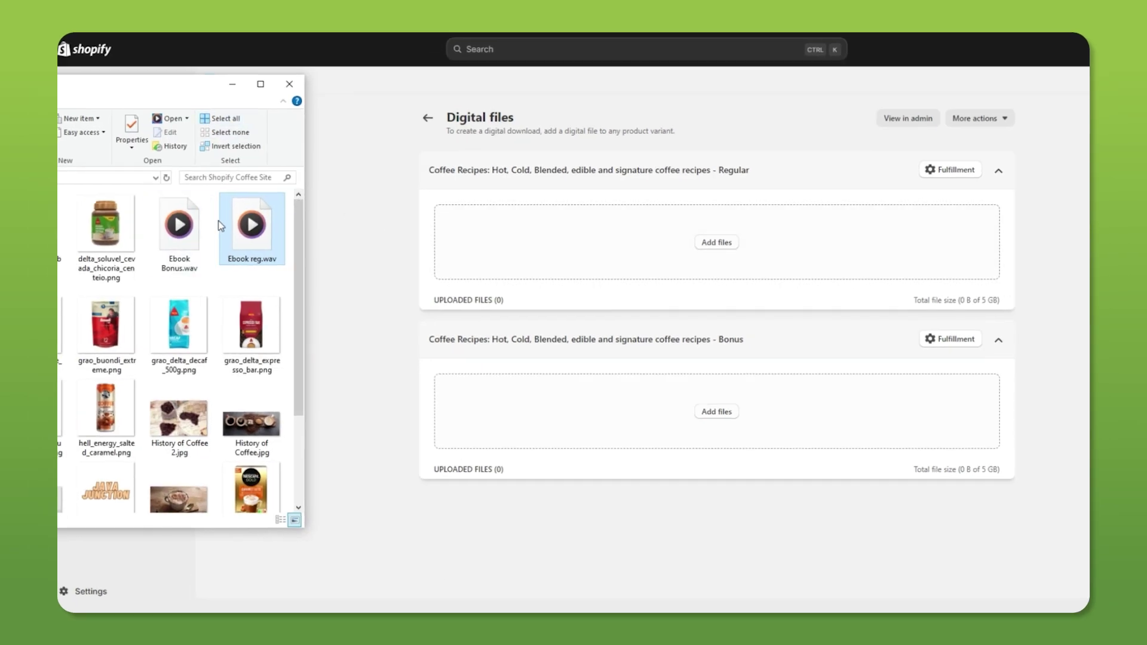
pyautogui.moveTo(537, 240); pyautogui.dragTo(541, 242)
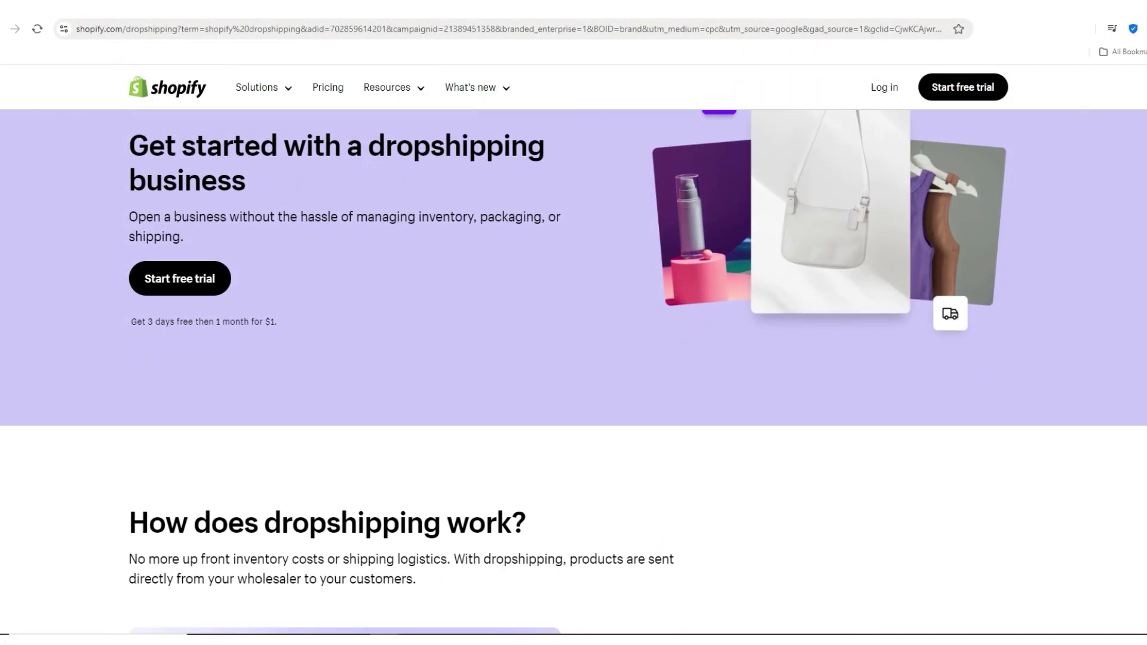
# Step: Scroll through the Shopify dropshipping explainer and AliExpress pages, reaching the AliExpress dropshipping blog article
pyautogui.scroll(-2, 574, 327)
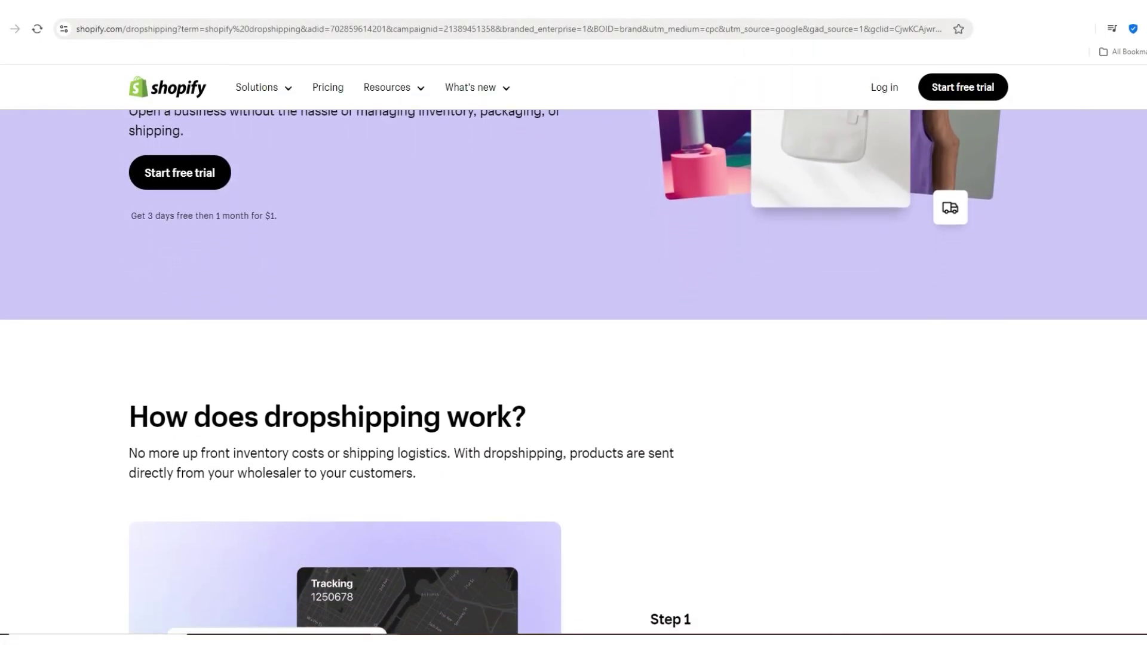
pyautogui.scroll(-2, 574, 328)
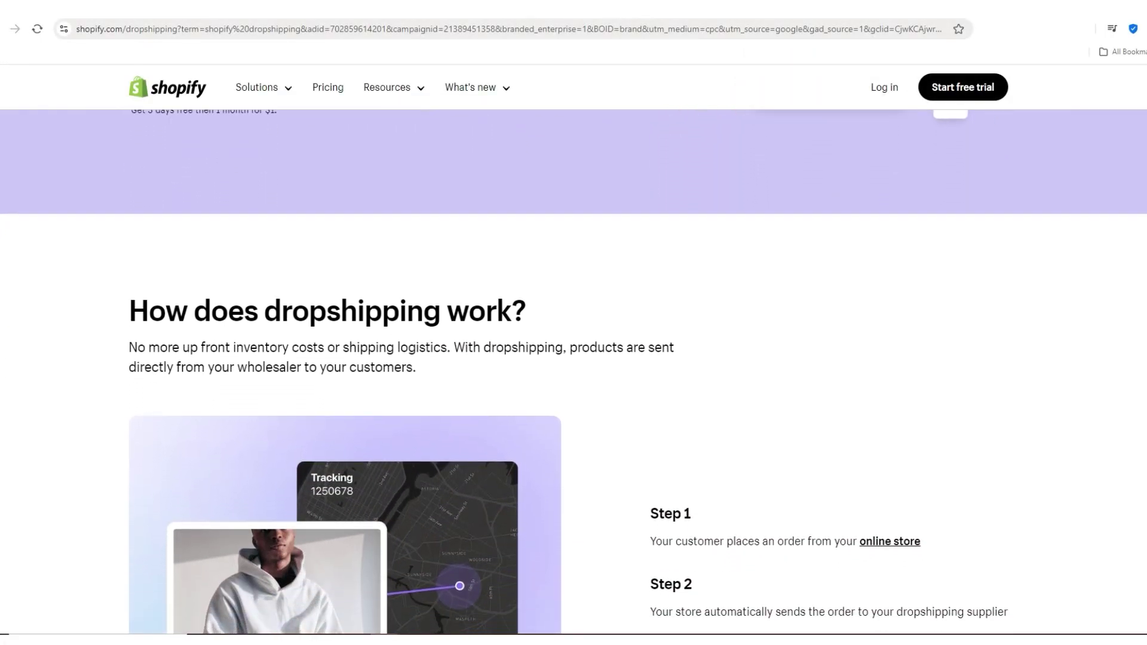
pyautogui.scroll(-2, 574, 327)
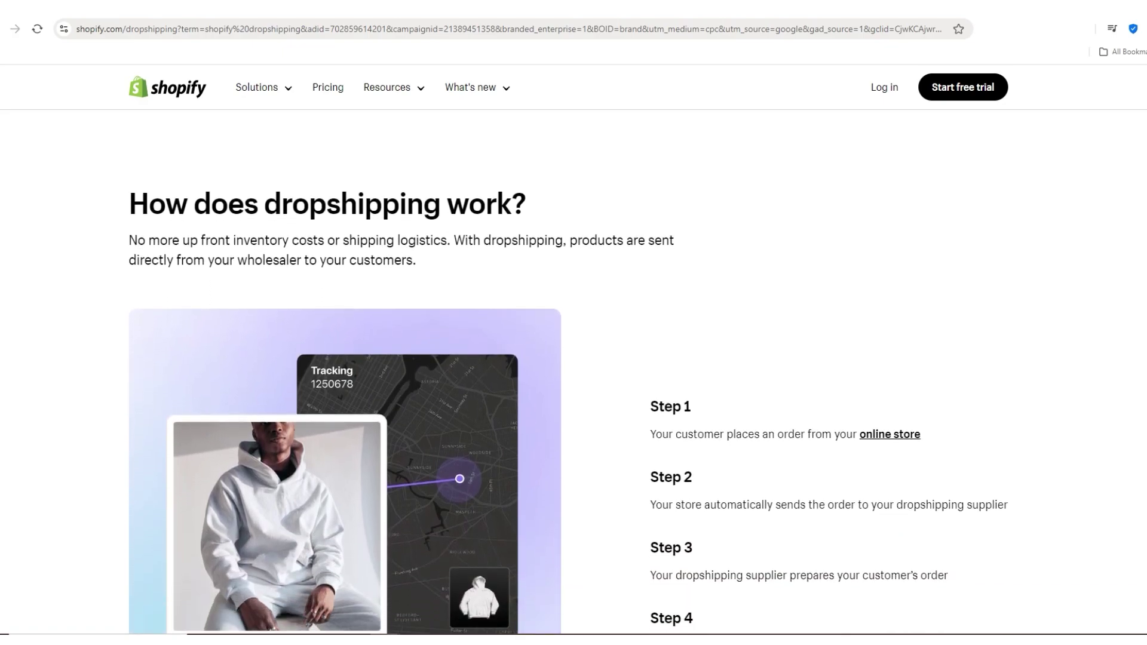
pyautogui.scroll(-2, 574, 327)
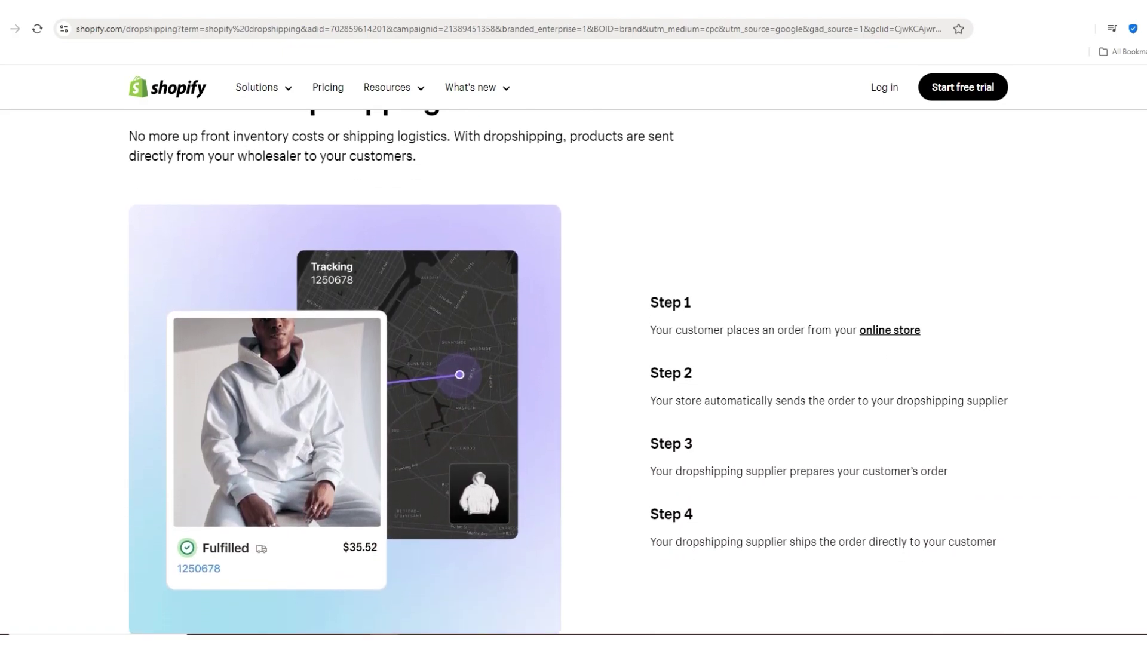
pyautogui.scroll(-2, 574, 328)
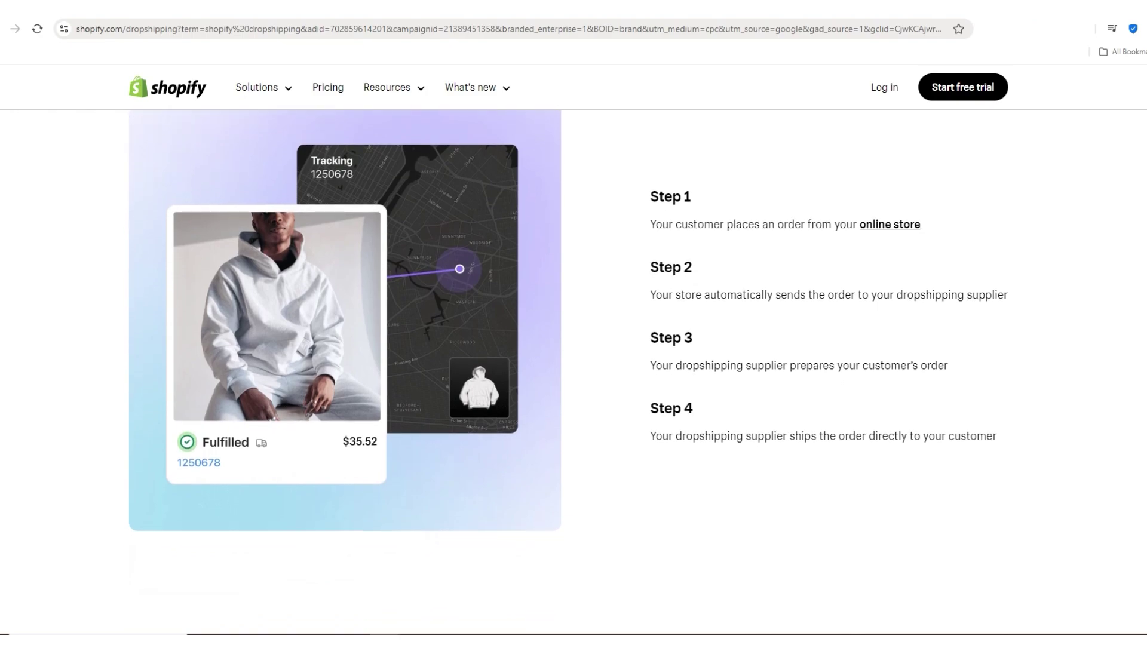
pyautogui.scroll(-2, 573, 327)
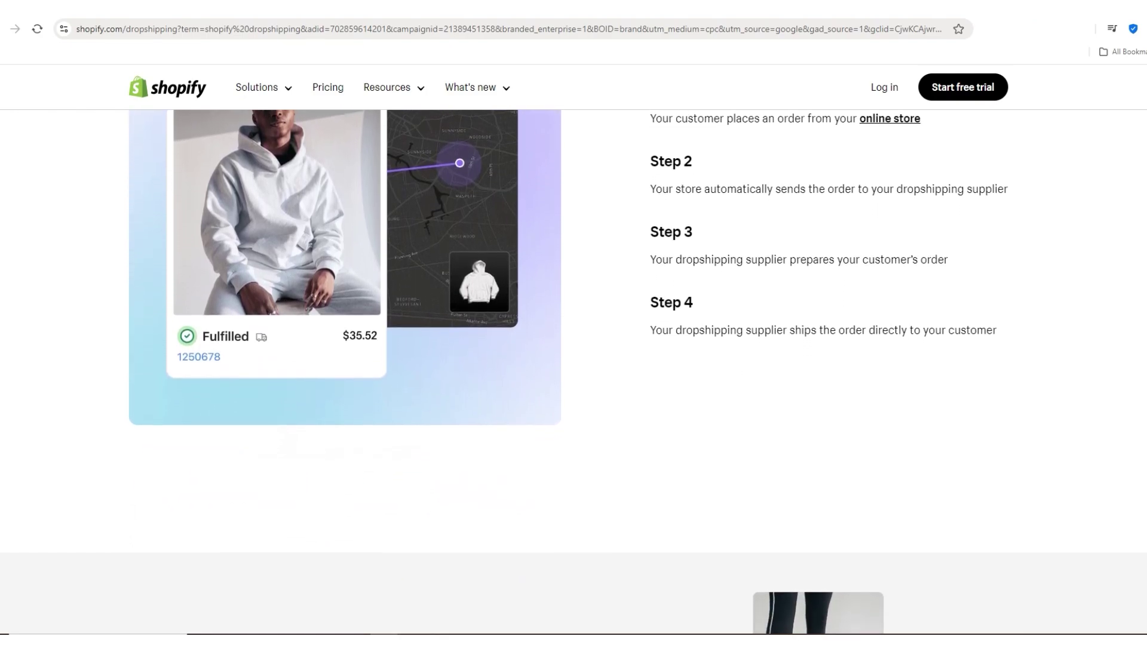
pyautogui.scroll(-2, 573, 328)
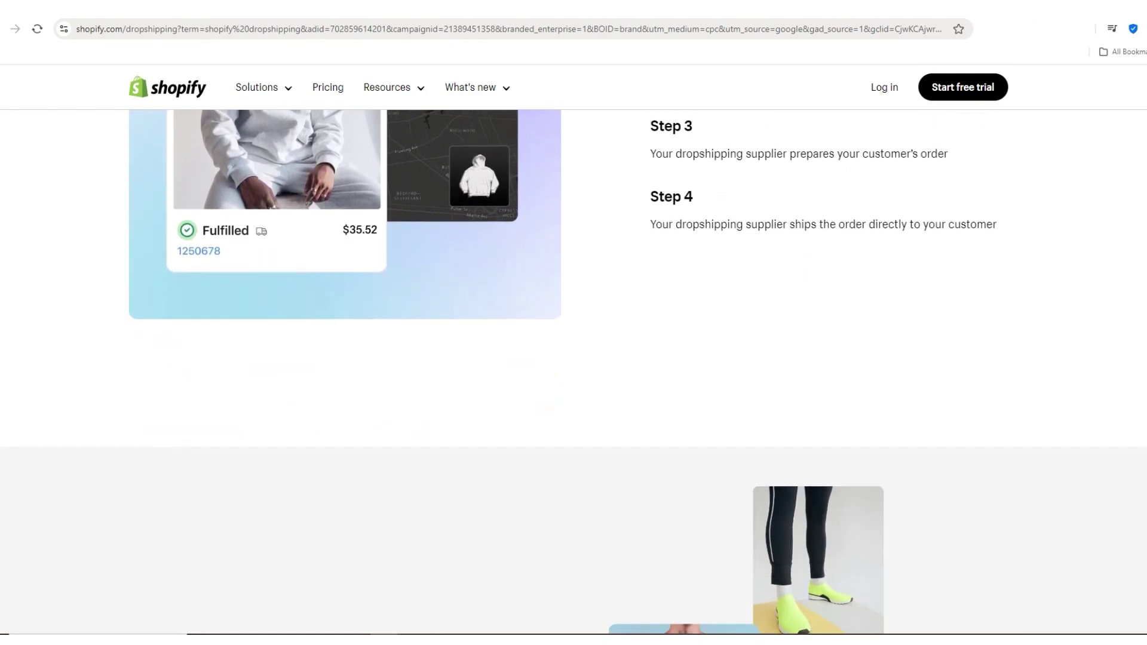
pyautogui.scroll(-2, 574, 328)
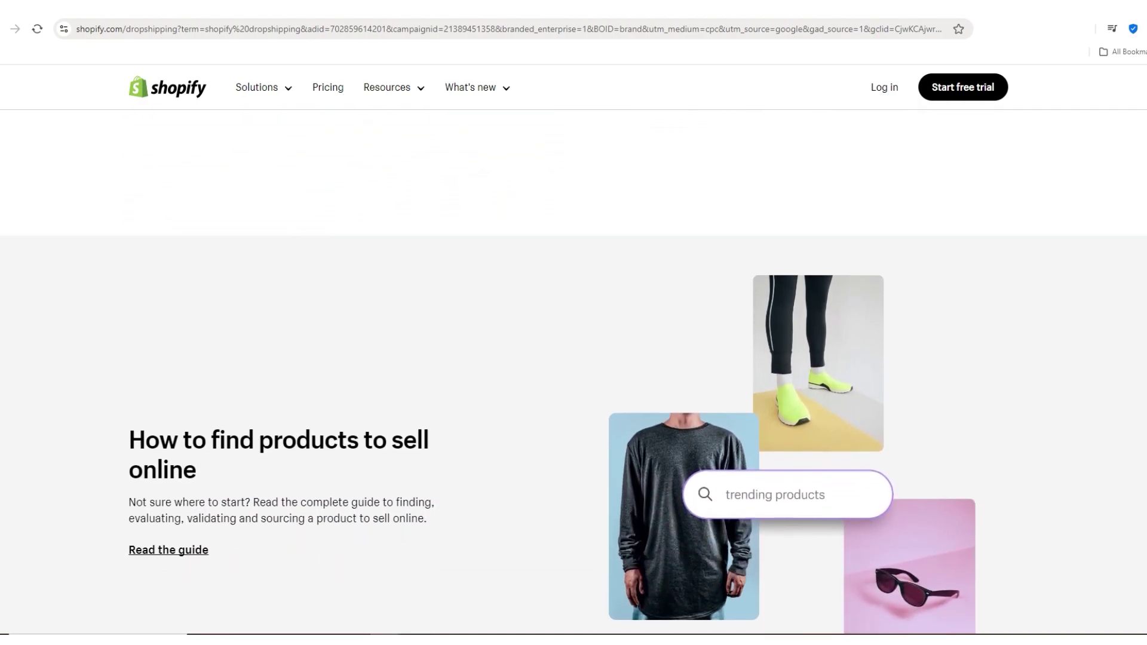
pyautogui.scroll(-2, 574, 328)
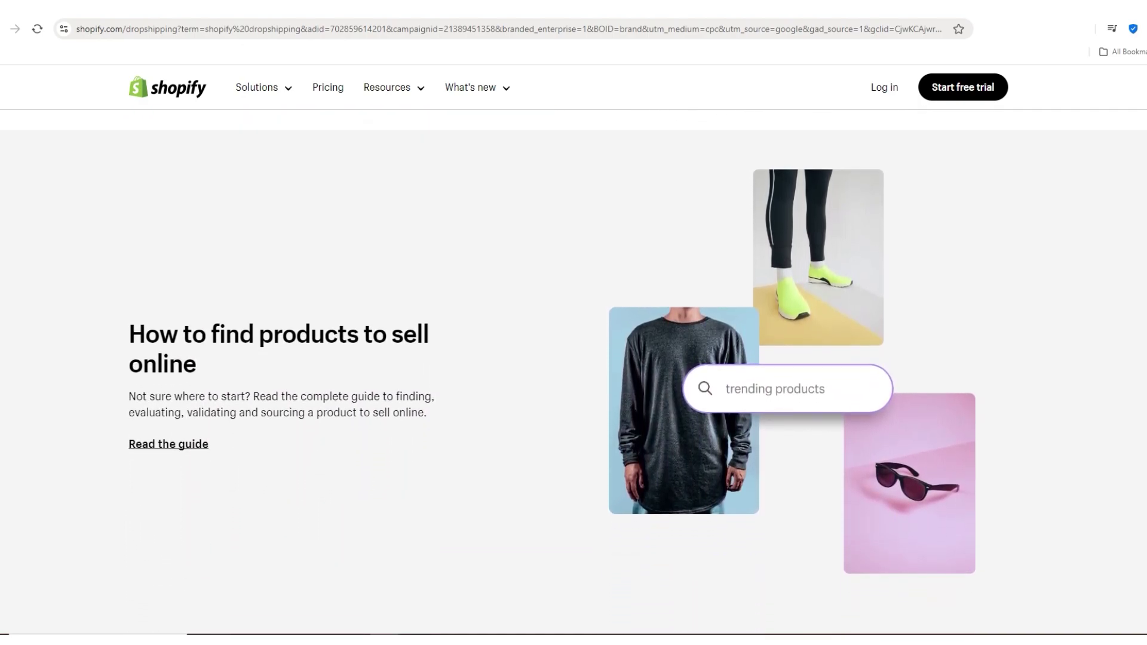
pyautogui.scroll(-2, 574, 328)
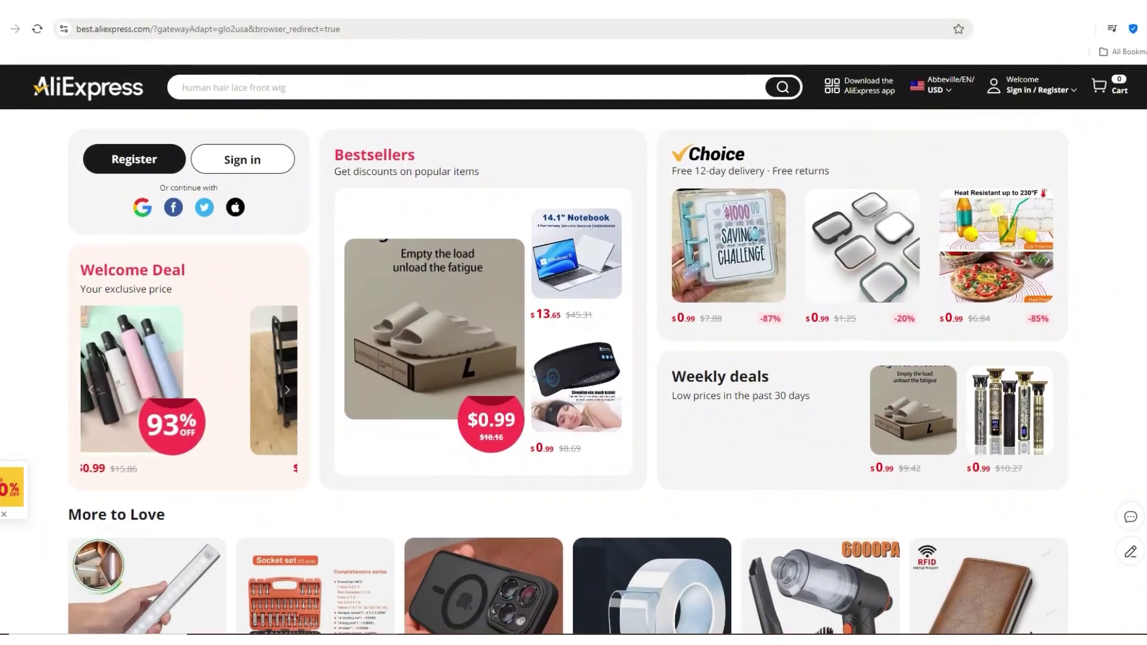
pyautogui.scroll(-2, 573, 370)
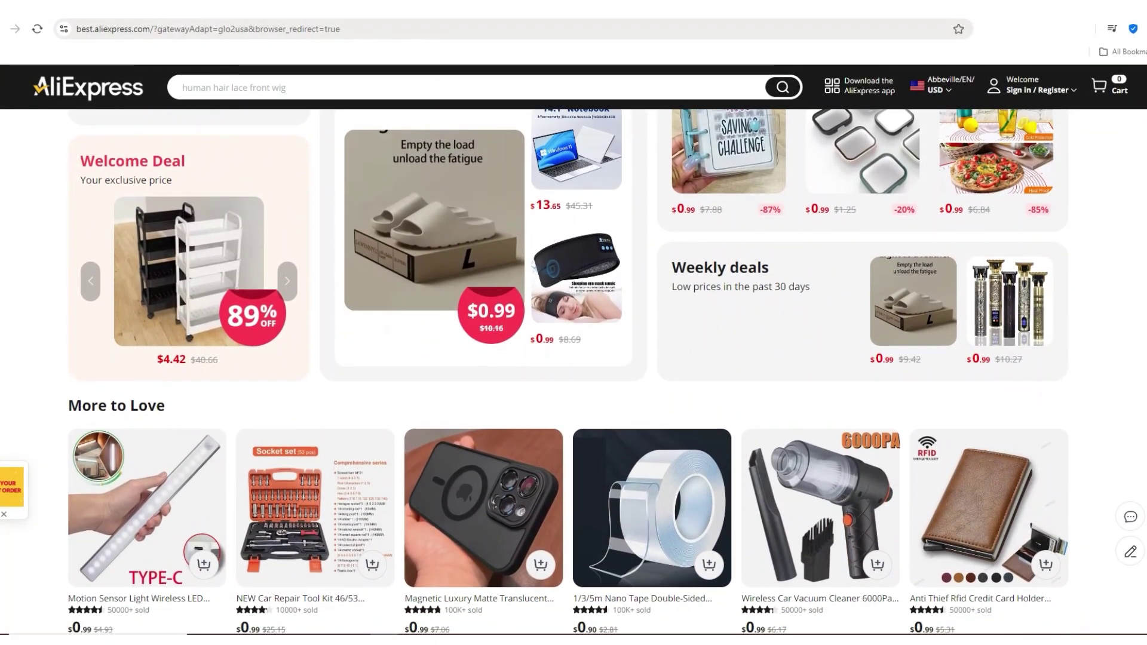
pyautogui.scroll(-2, 574, 371)
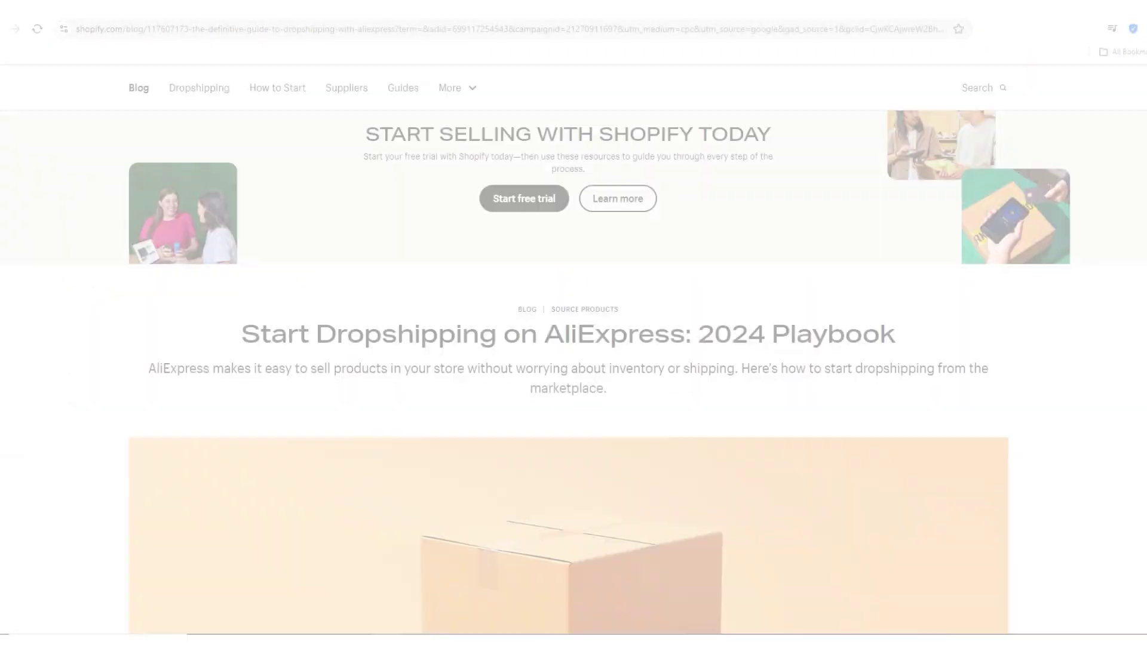
pyautogui.scroll(-1, 573, 371)
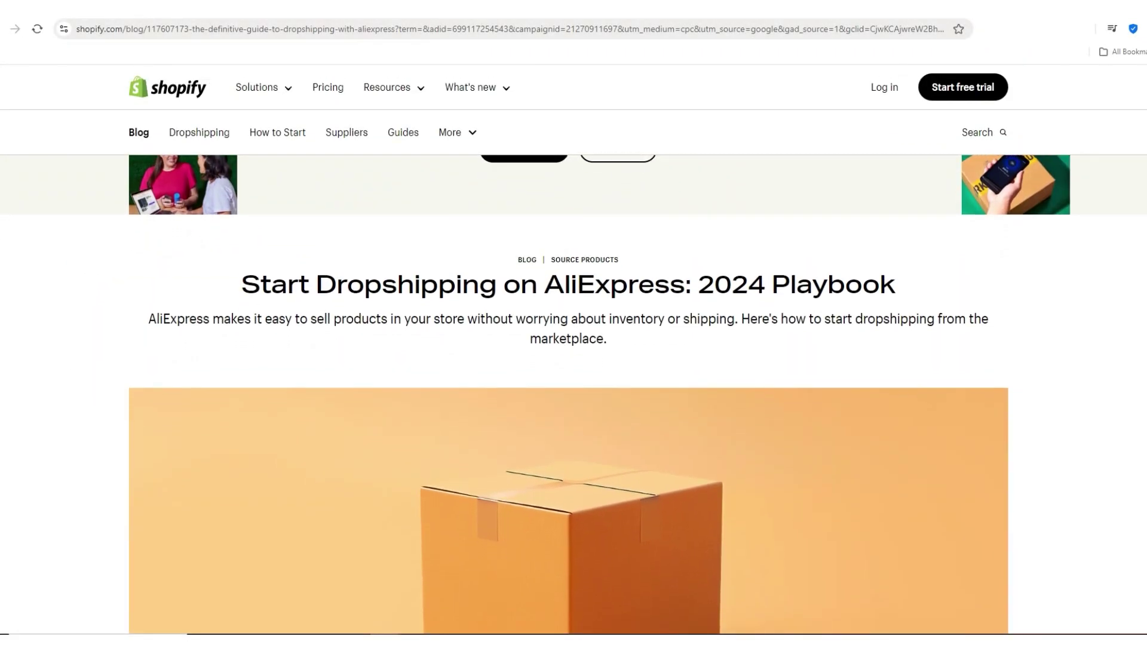
# Step: Scroll through the 'Start Dropshipping on AliExpress: 2024 Playbook' article
pyautogui.scroll(-1, 574, 394)
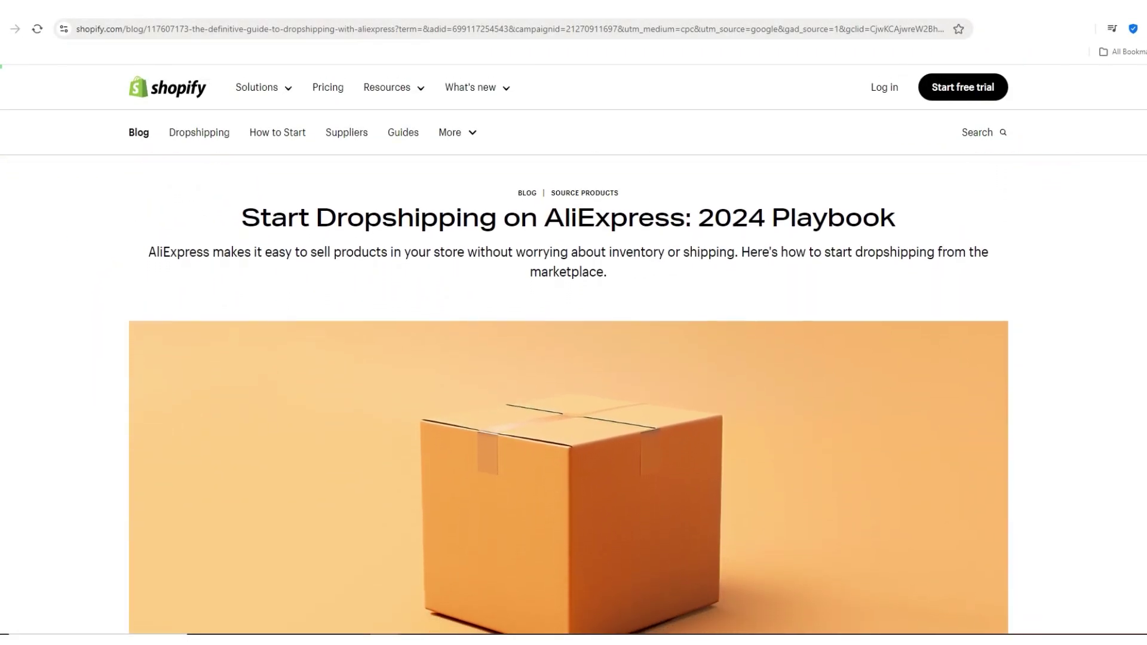
pyautogui.scroll(-1, 574, 395)
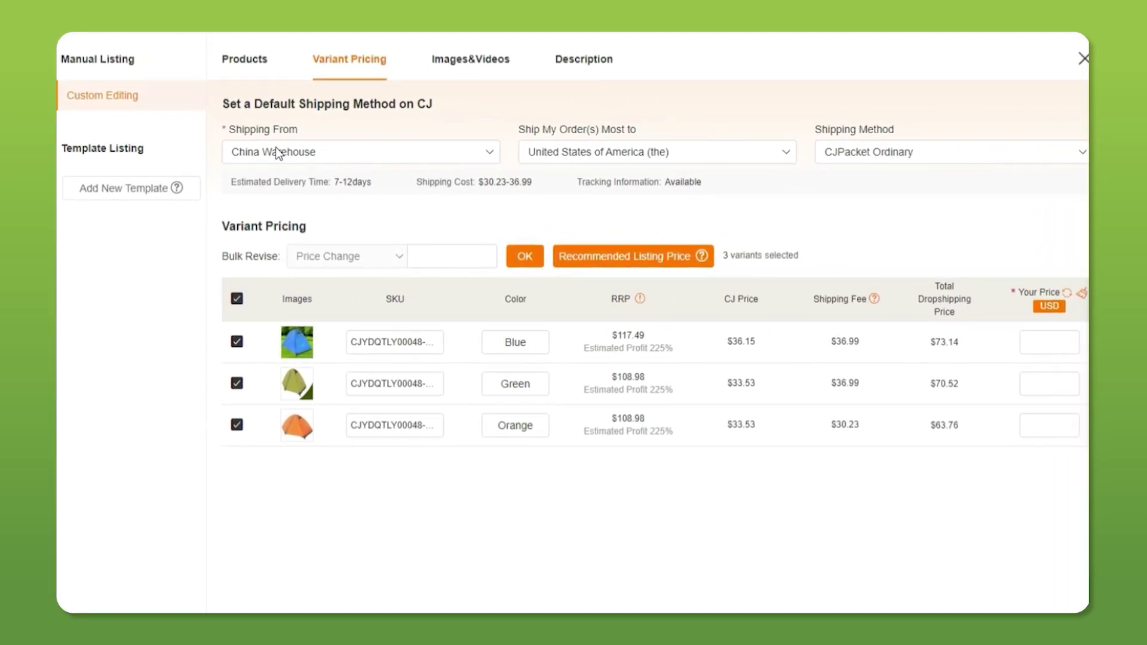
# Step: Review the tent's shipping options: China Warehouse to United States via CJPacket Ordinary
pyautogui.click(470, 176)
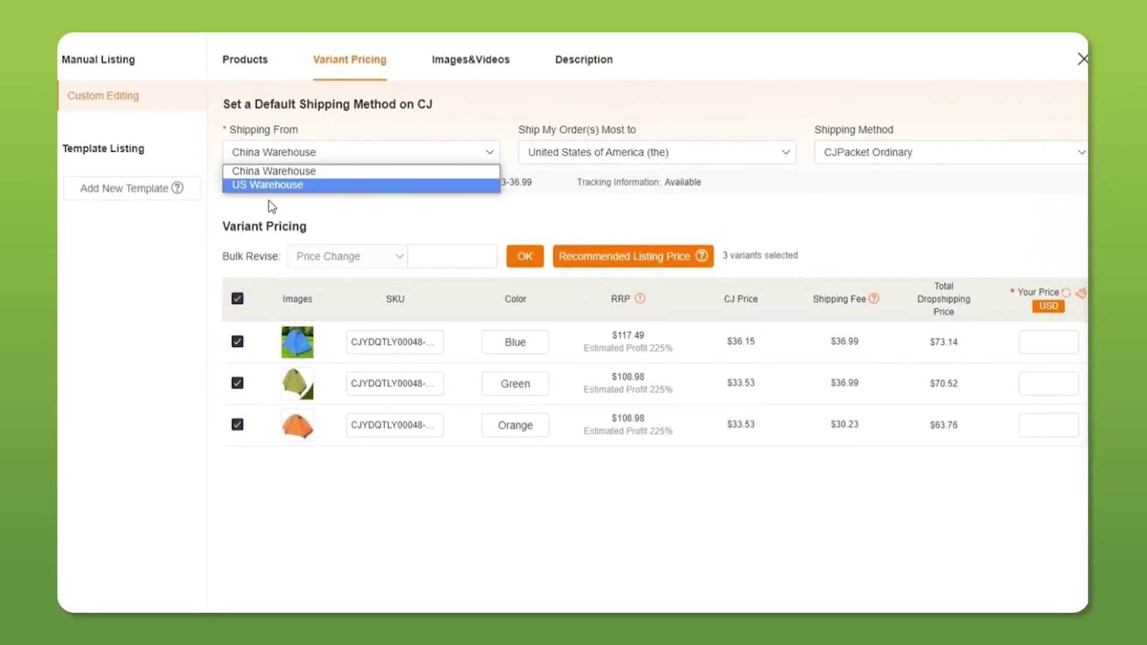
pyautogui.click(582, 154)
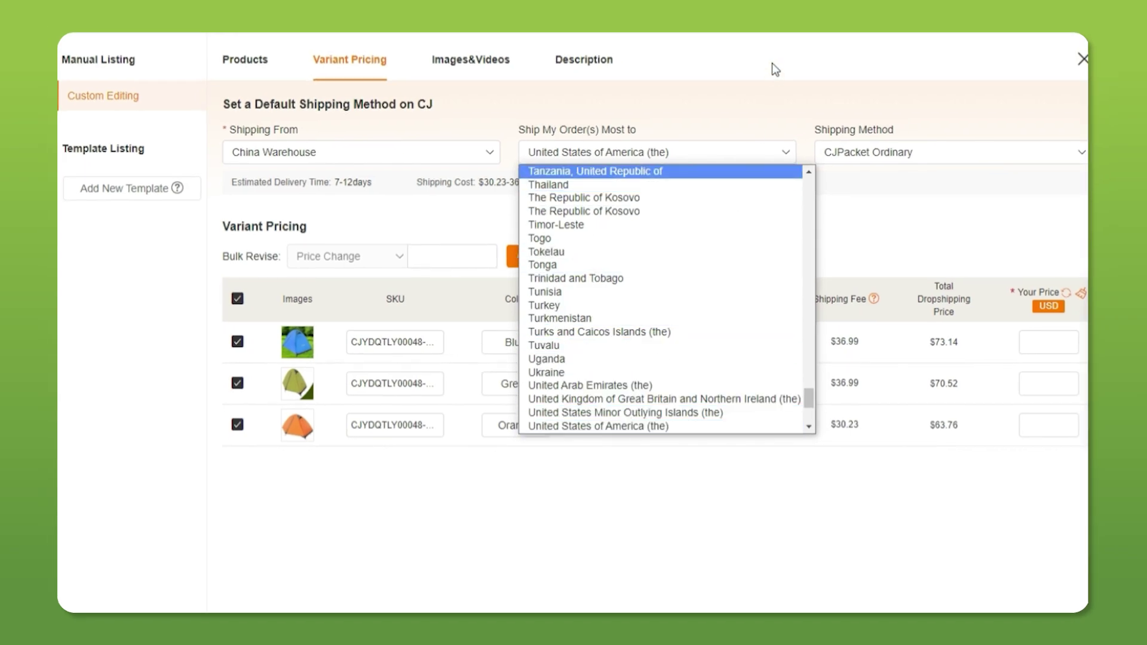
pyautogui.click(875, 152)
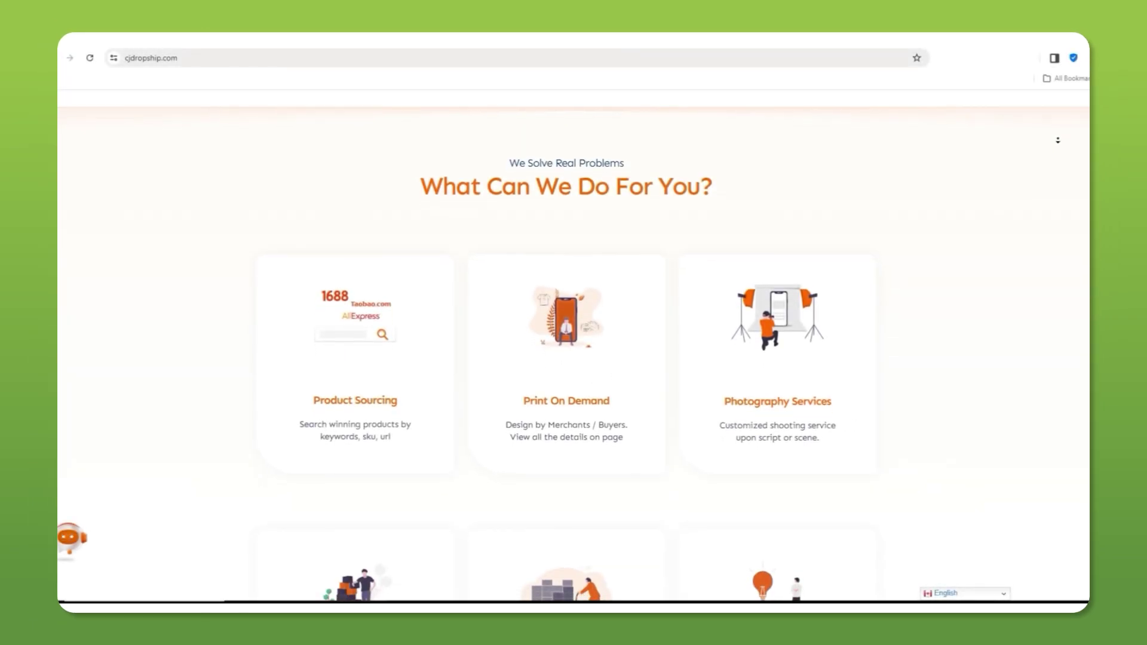
pyautogui.scroll(-2, 574, 346)
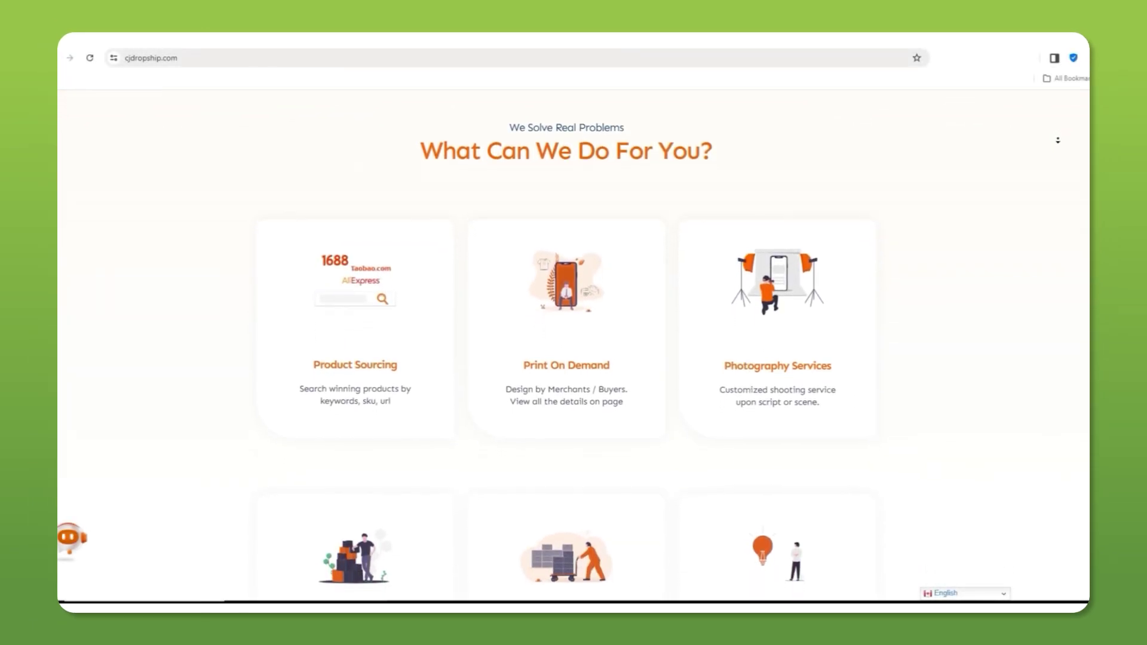
pyautogui.scroll(-2, 1057, 140)
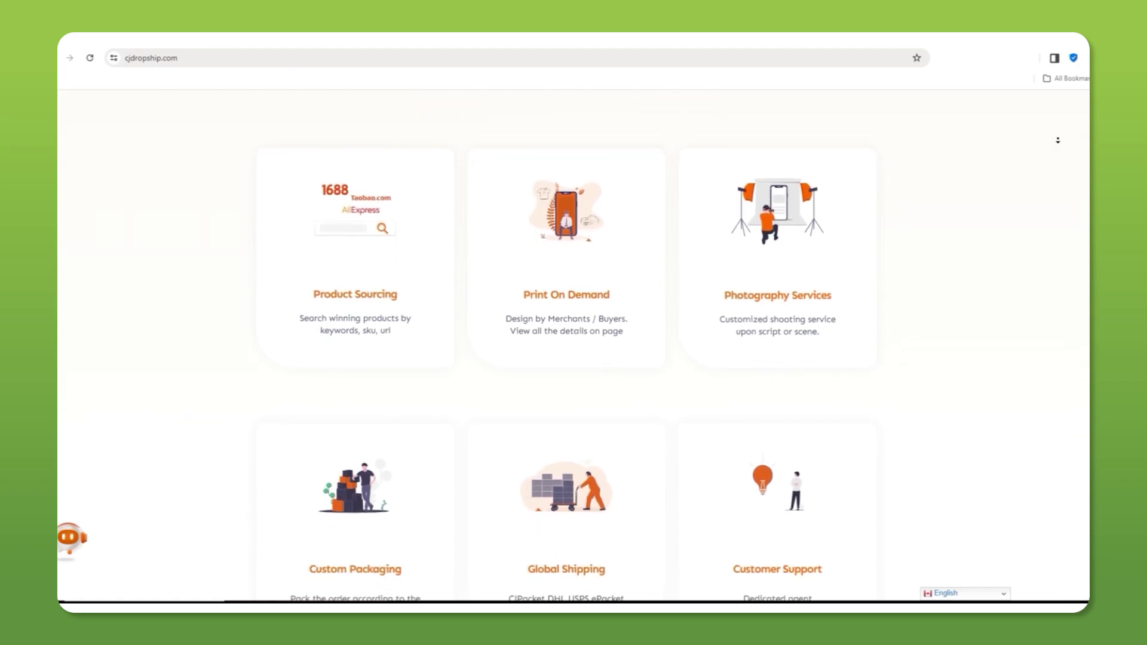
pyautogui.scroll(-2, 1058, 139)
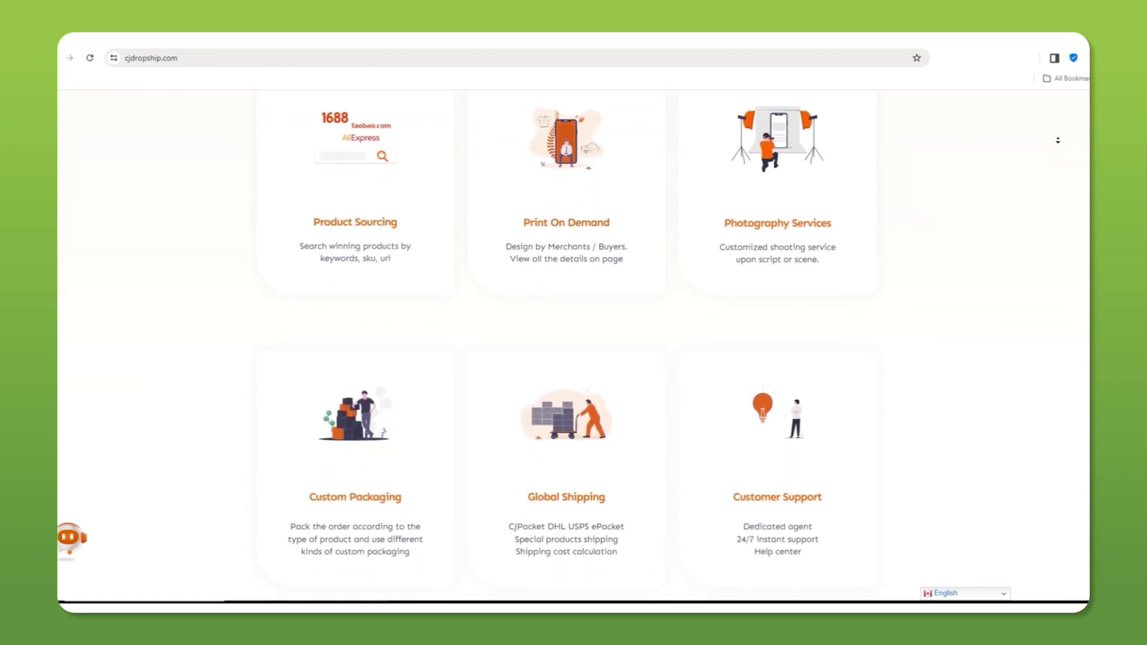
pyautogui.scroll(-3, 1058, 140)
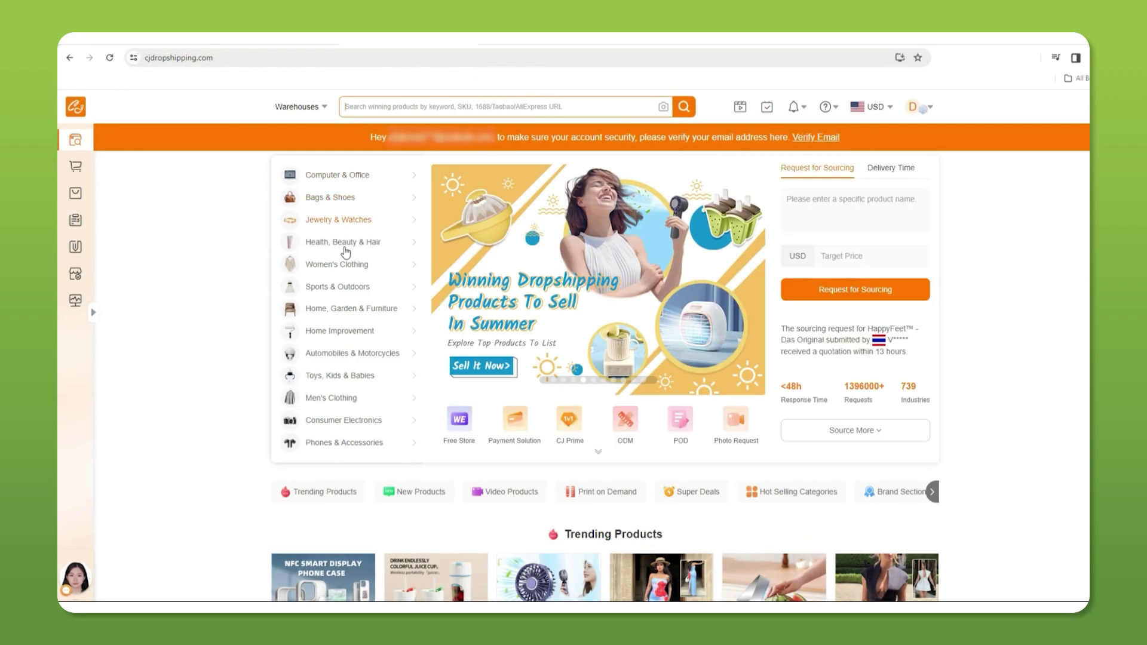
# Step: Bring up the Outdoor Double Camping Rainproof Tent page, priced $33.53–36.15, in Camping & Hiking
pyautogui.moveTo(344, 287)
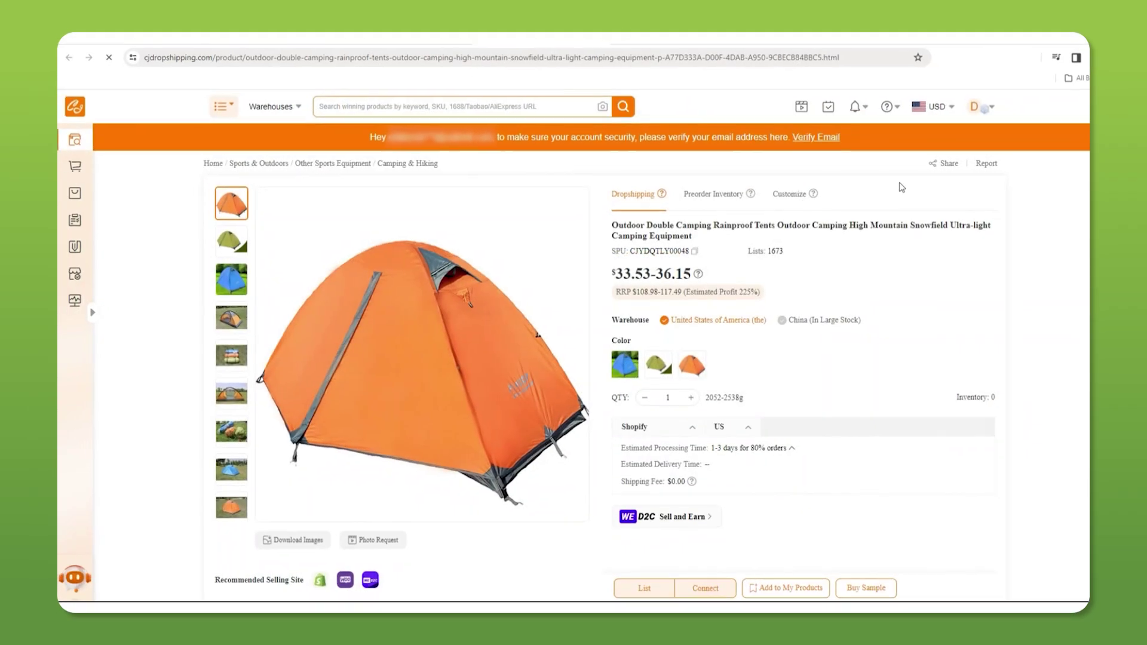
# Step: List the tent to the Shopify store and view it as an active admin product
pyautogui.click(644, 588)
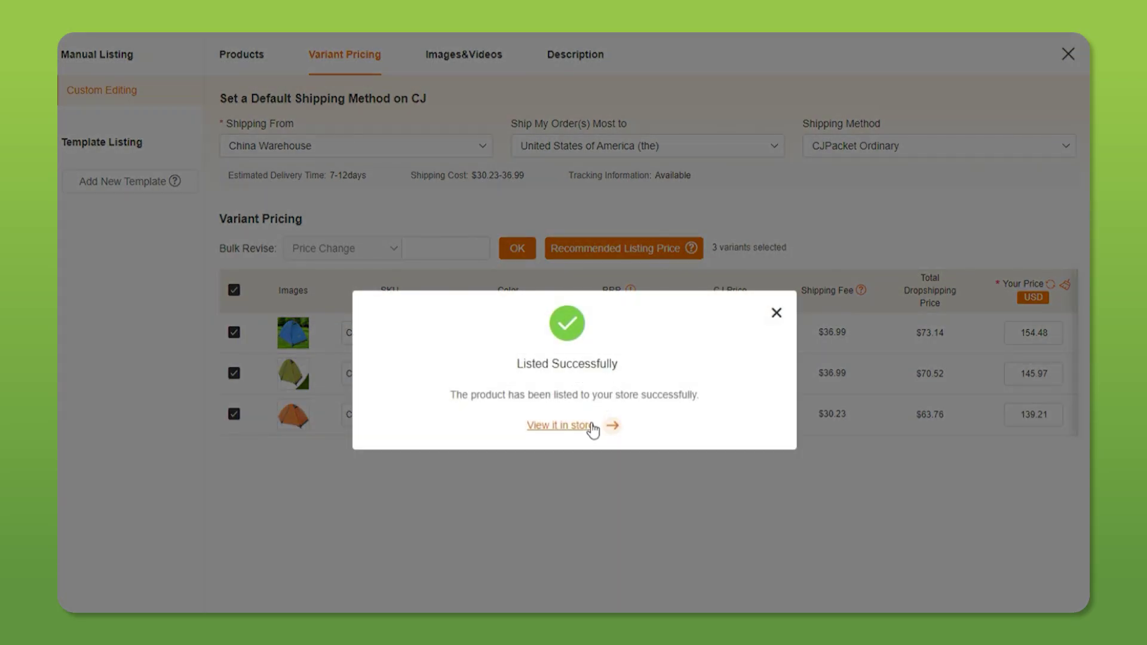
pyautogui.click(593, 428)
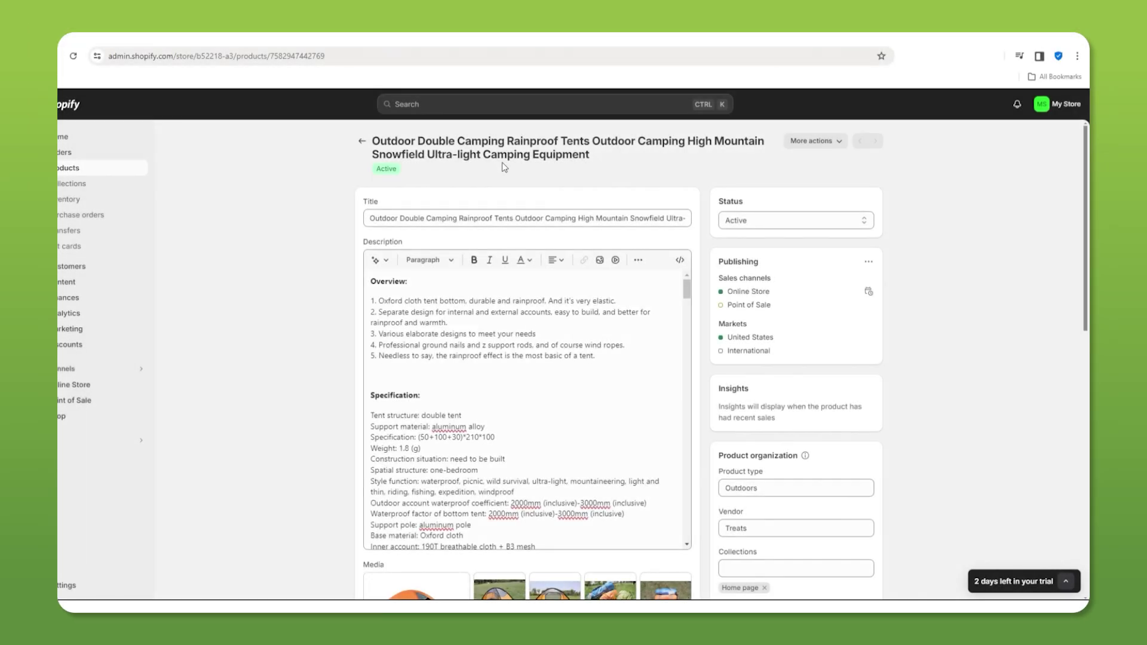
pyautogui.scroll(-5, 457, 443)
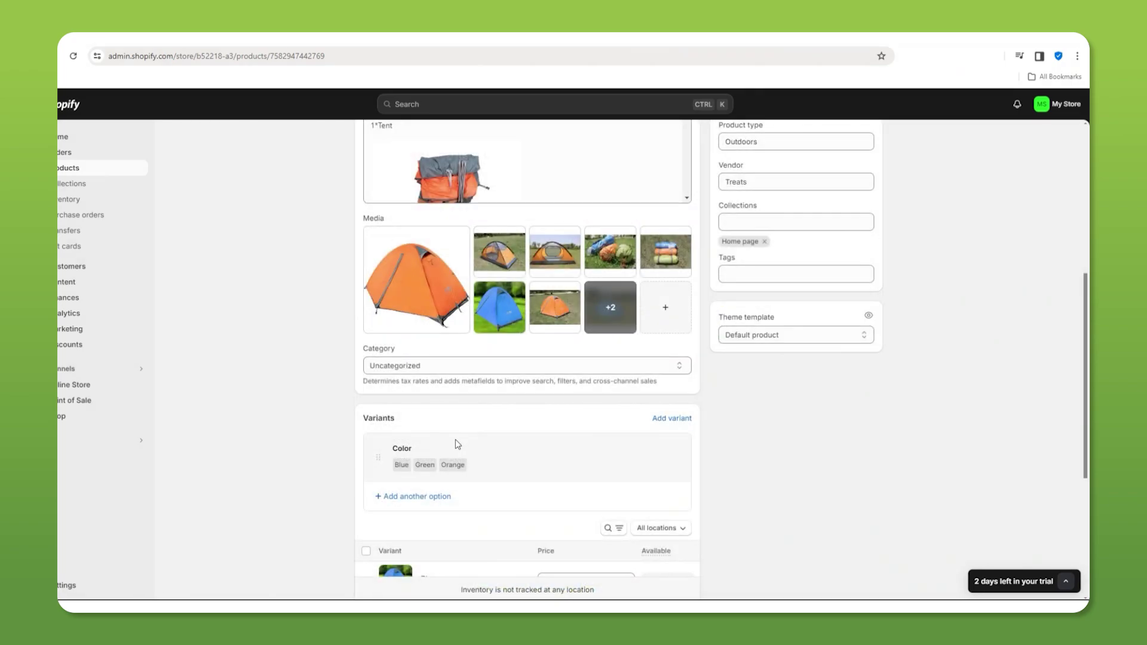
pyautogui.scroll(-4, 436, 461)
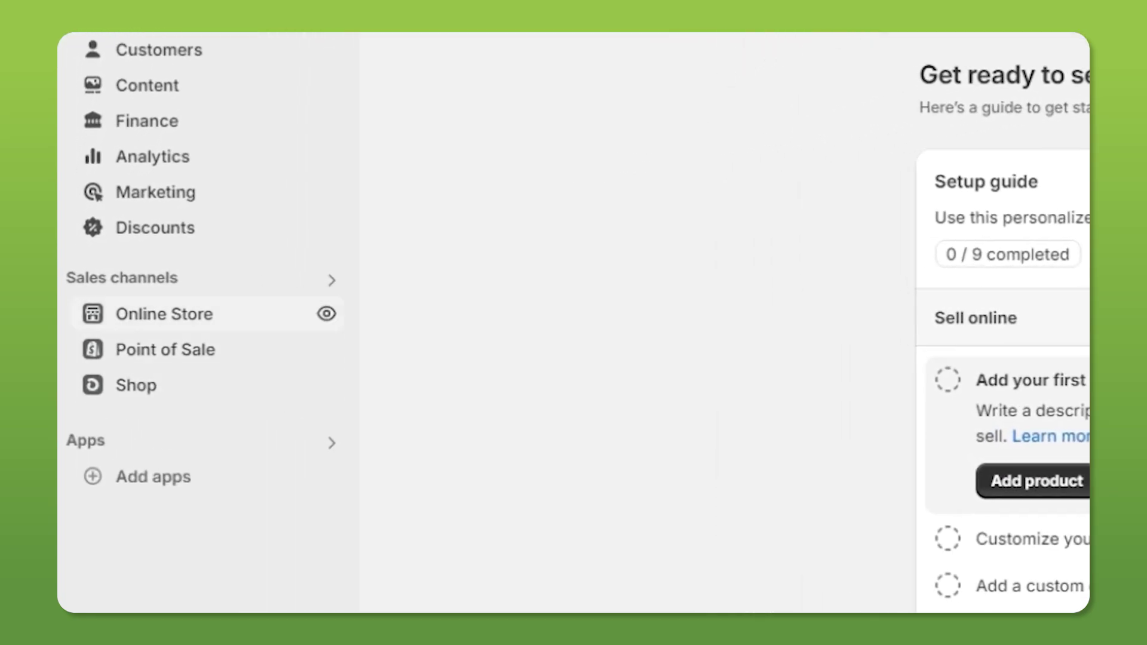
# Step: Go to the store's Themes page and look through the free theme options
pyautogui.click(165, 314)
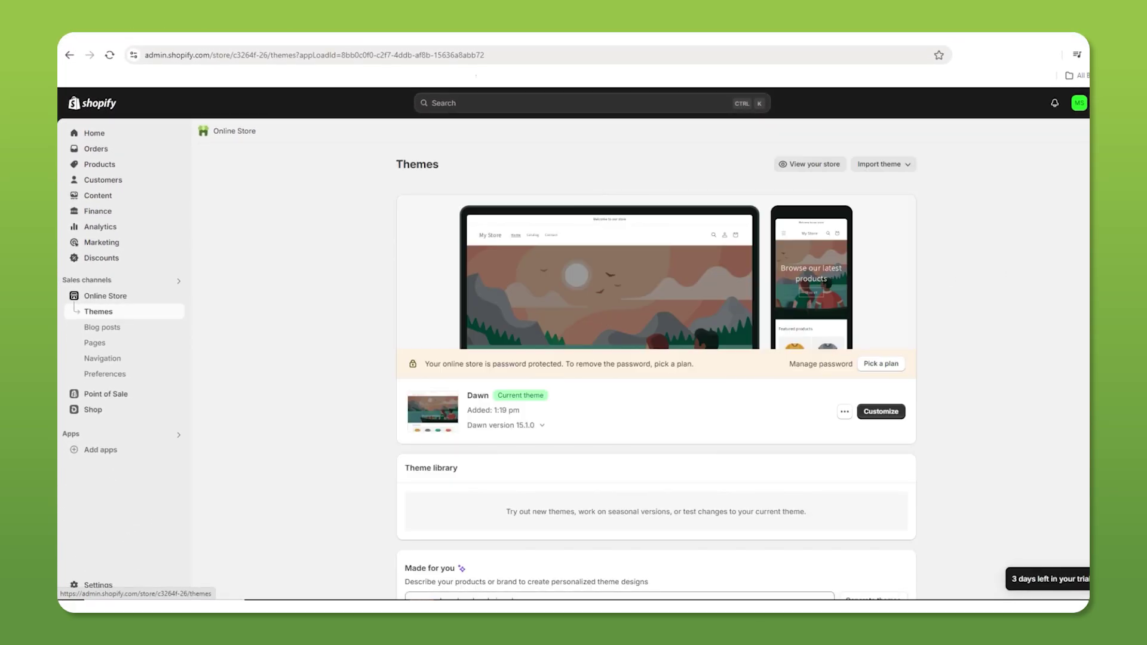
pyautogui.scroll(-10, 656, 359)
pyautogui.scroll(-3, 656, 358)
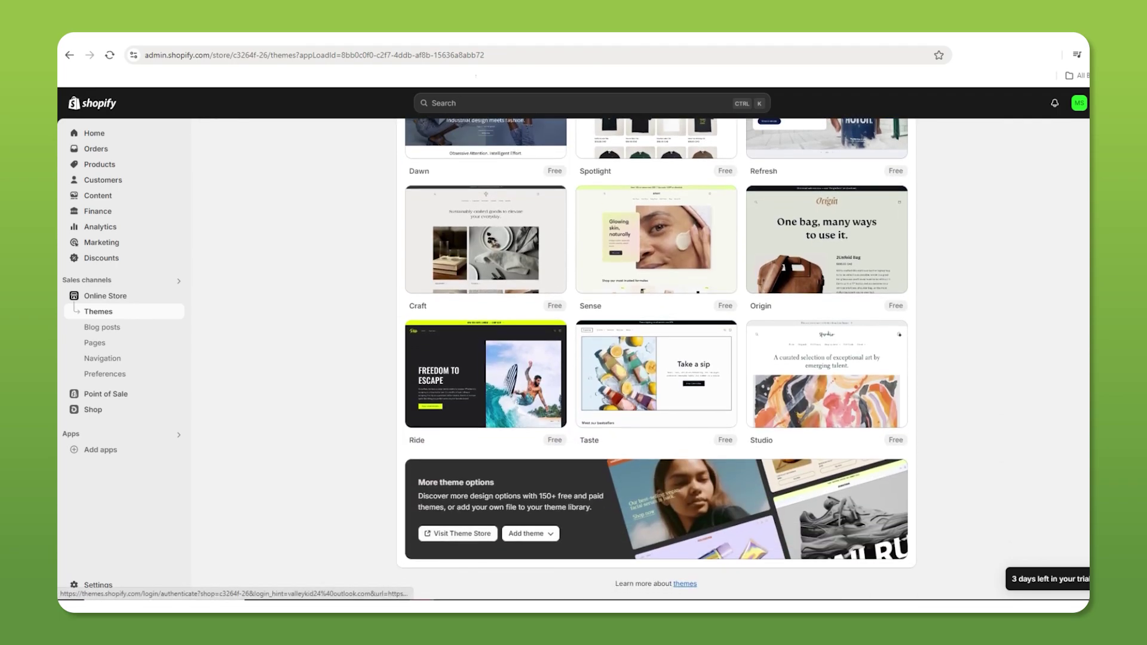
pyautogui.scroll(4, 657, 358)
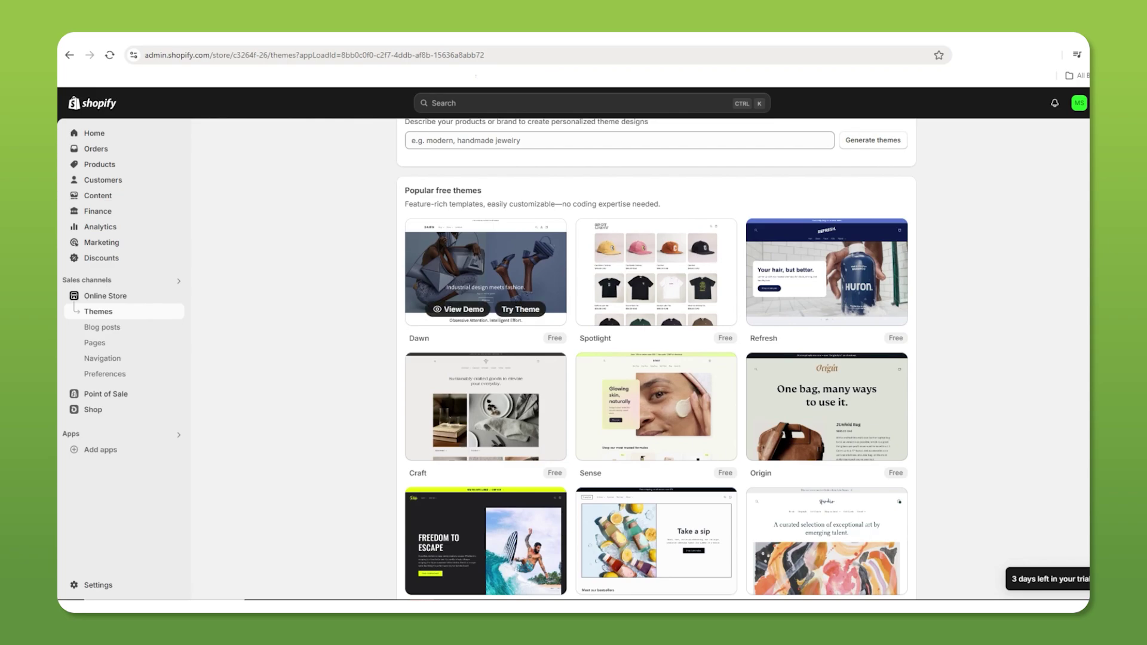
pyautogui.scroll(10, 656, 358)
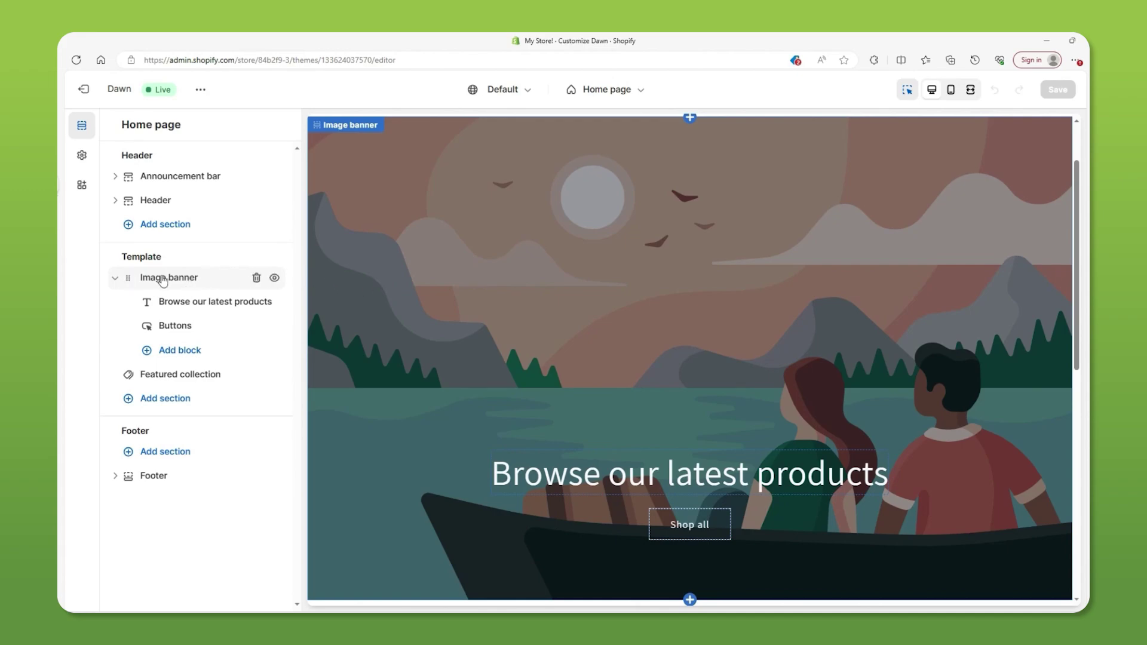
# Step: Select the Featured collection section and look through the addable sections without adding one
pyautogui.click(206, 376)
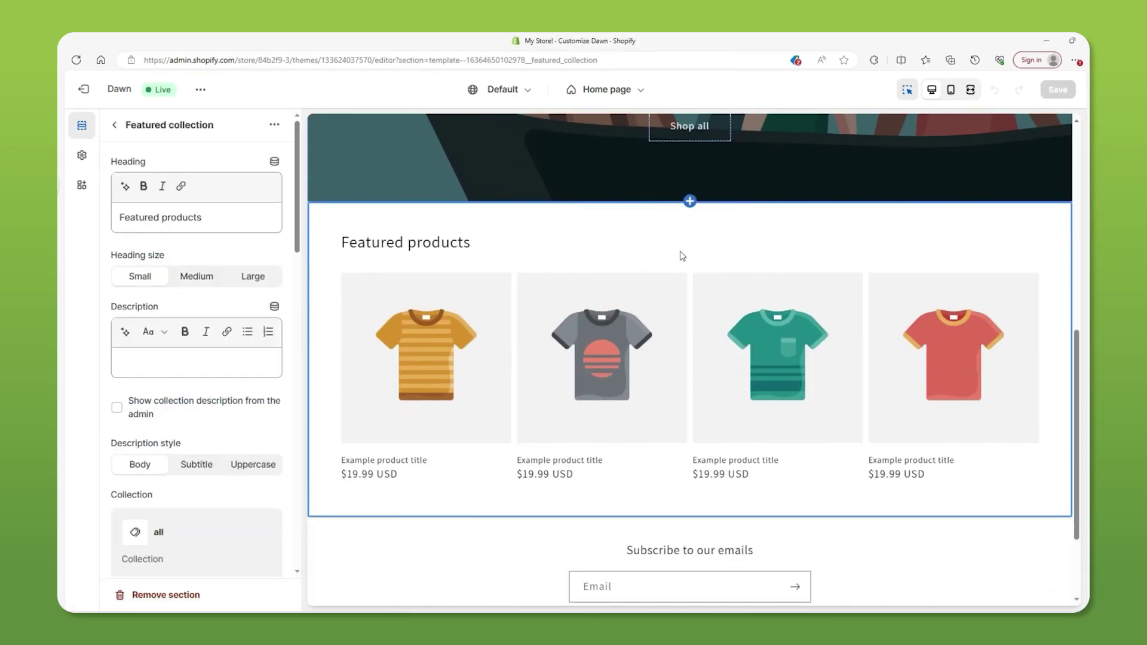
pyautogui.click(691, 208)
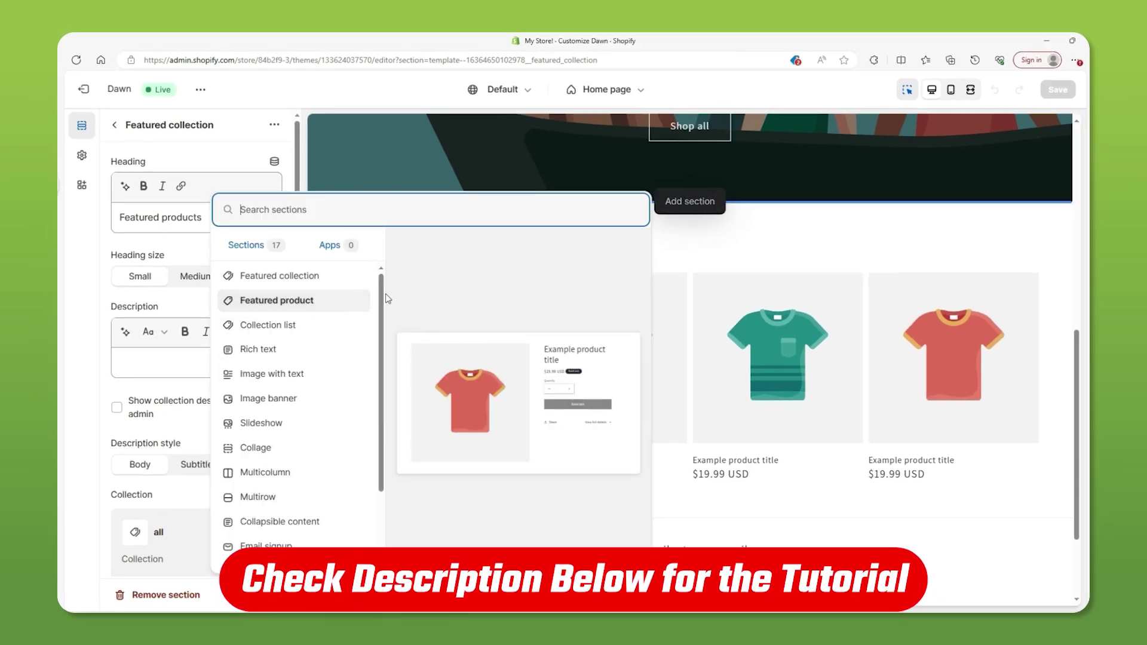
pyautogui.scroll(-3, 384, 297)
pyautogui.click(273, 95)
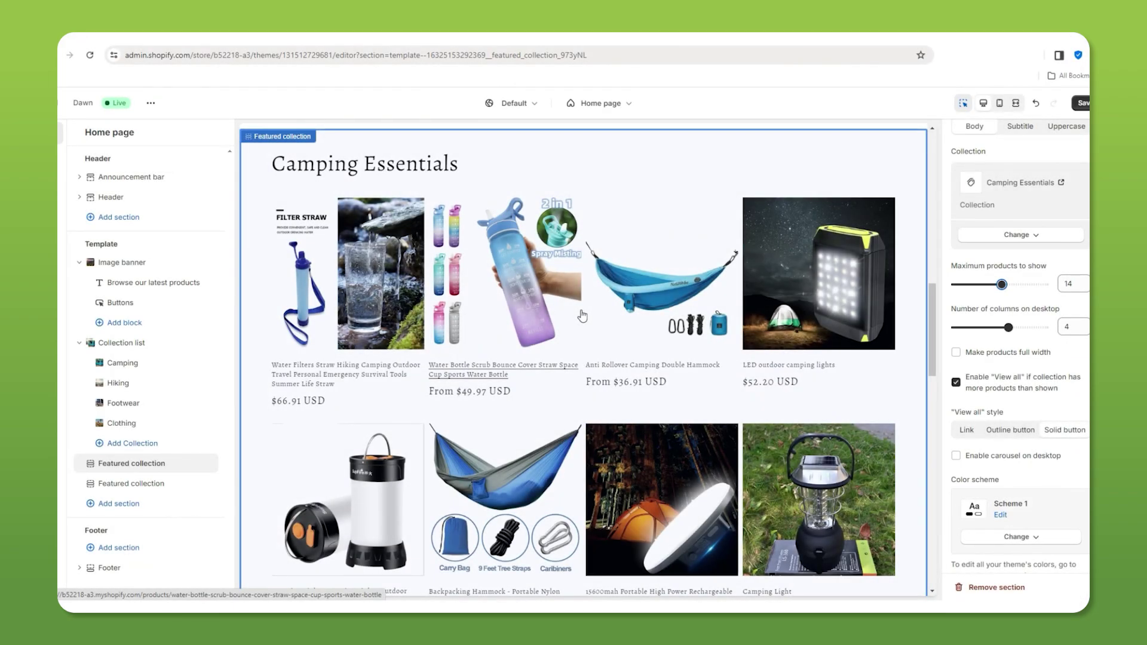
# Step: Scroll down the storefront and advance the Camping Essentials carousel two places
pyautogui.scroll(-2, 583, 316)
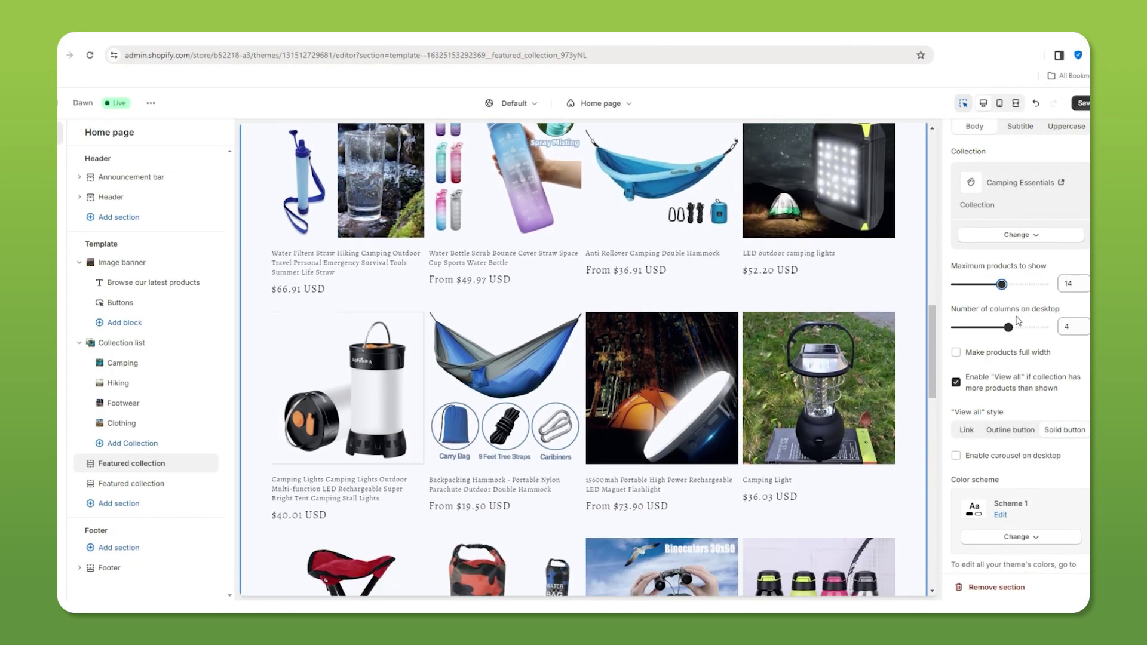
pyautogui.scroll(-2, 1019, 320)
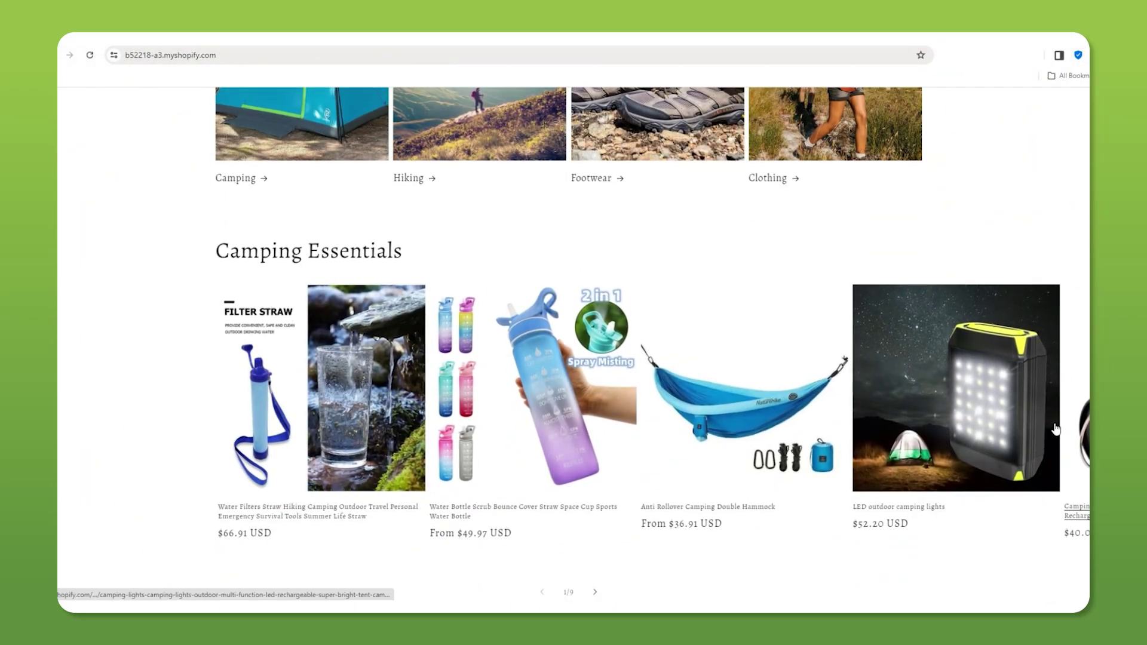
pyautogui.click(596, 593)
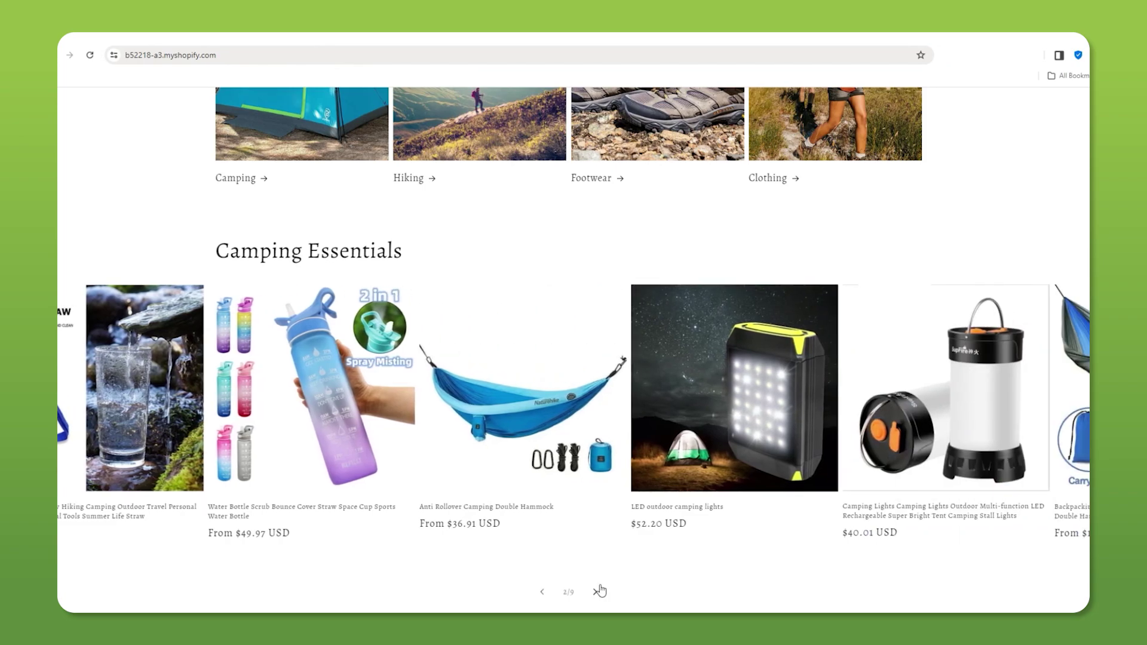
pyautogui.click(596, 592)
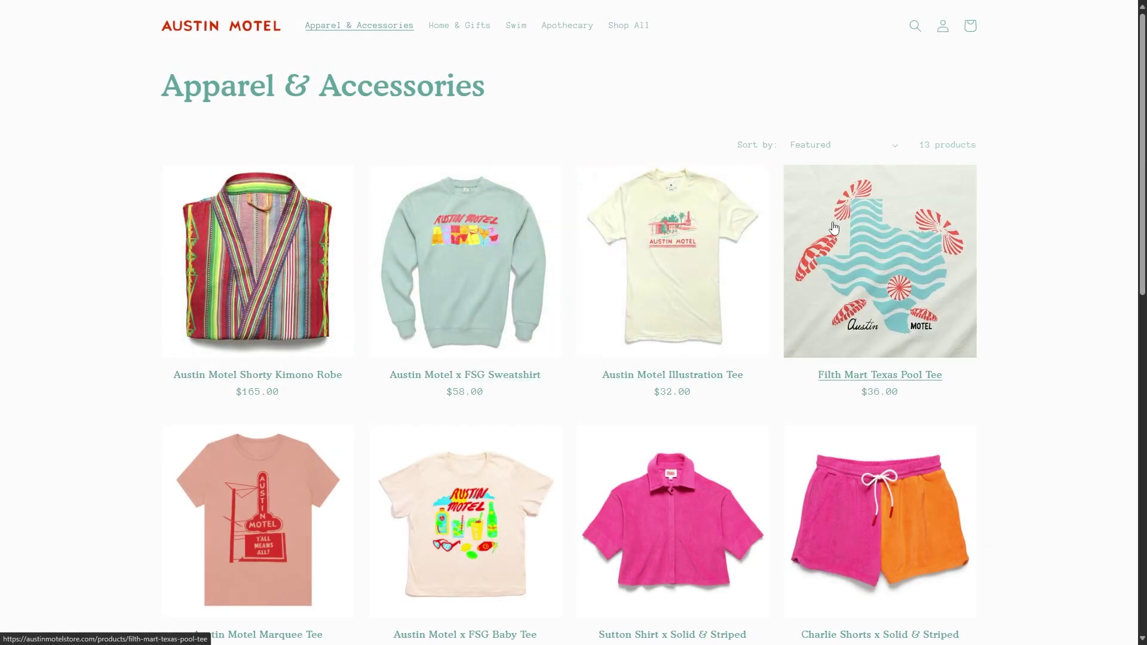
# Step: View the Filth Mart Texas Pool Tee product page from the example stores
pyautogui.click(835, 226)
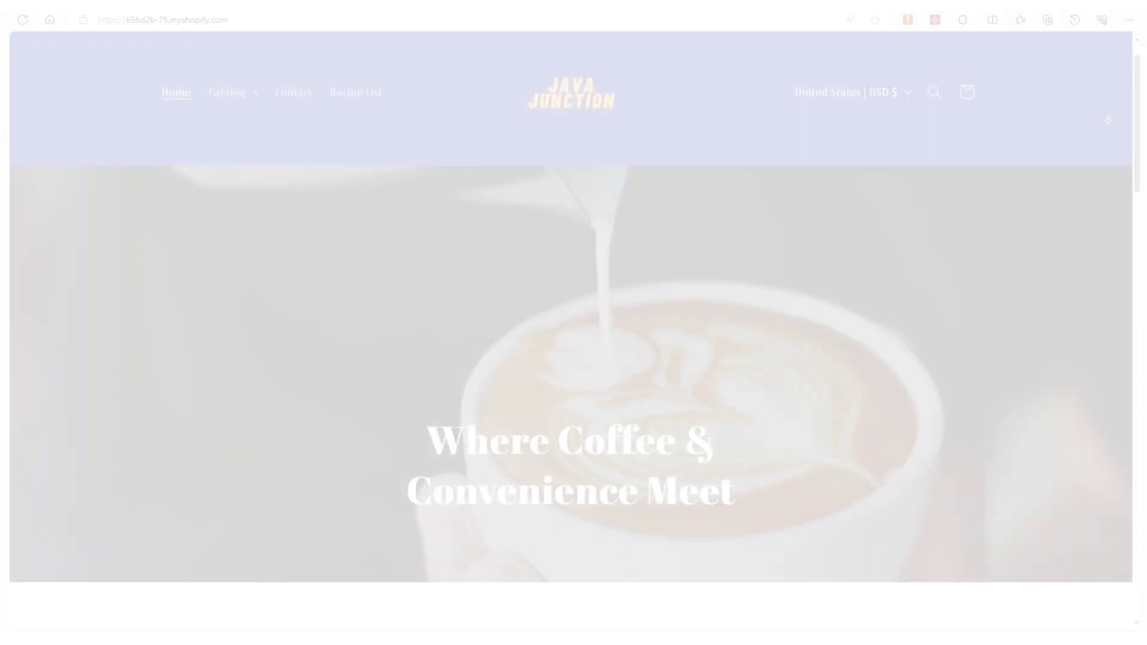
# Step: Scroll through the Tents listing and open the blue quick tent's product page
pyautogui.scroll(-2, 571, 299)
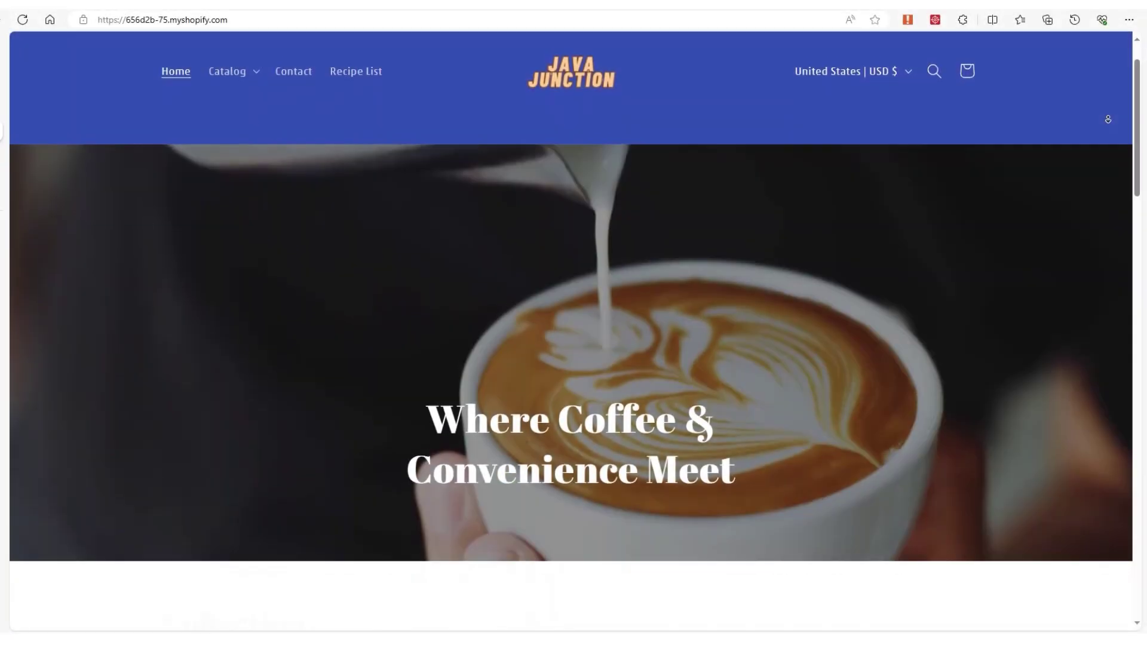
pyautogui.scroll(-2, 571, 299)
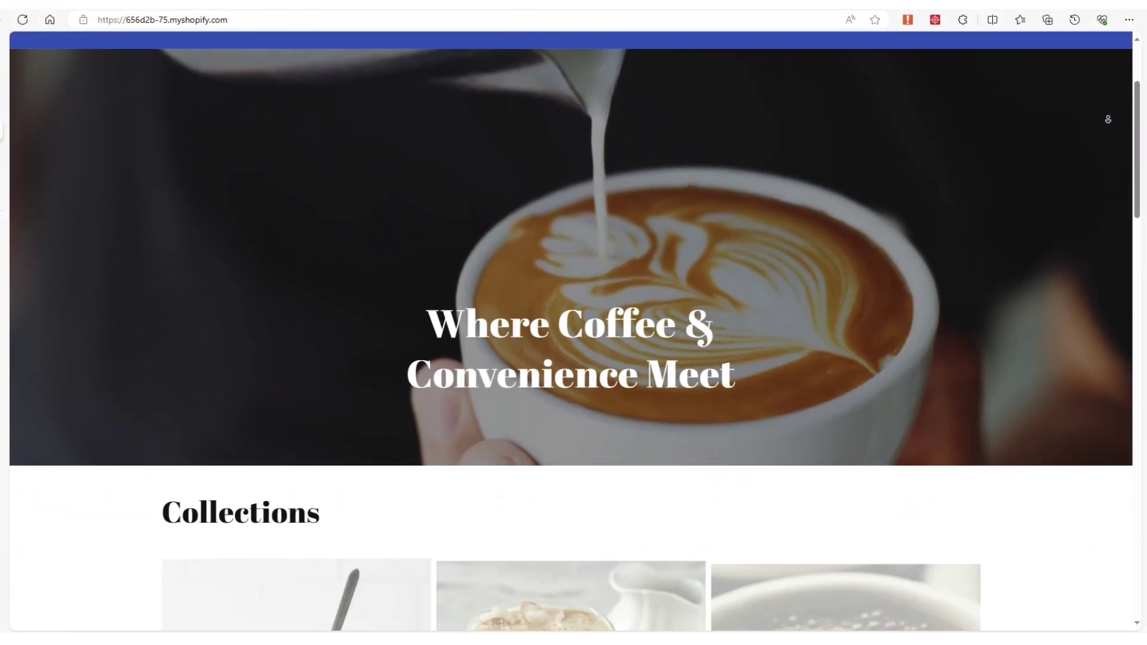
pyautogui.scroll(-2, 1108, 119)
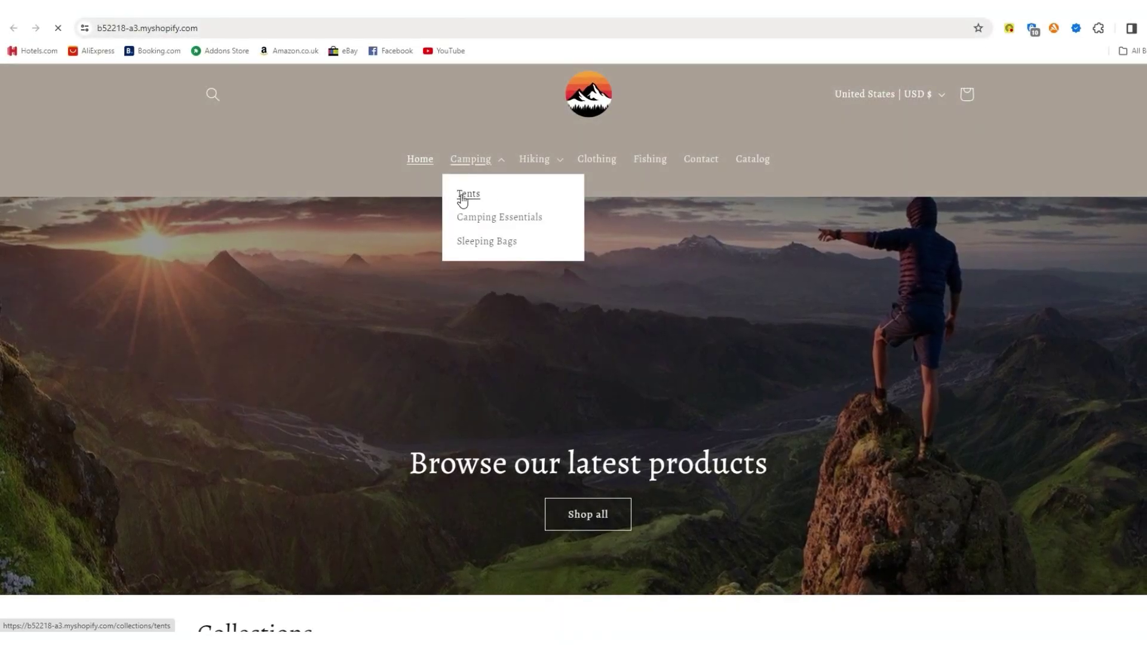
pyautogui.scroll(-2, 462, 372)
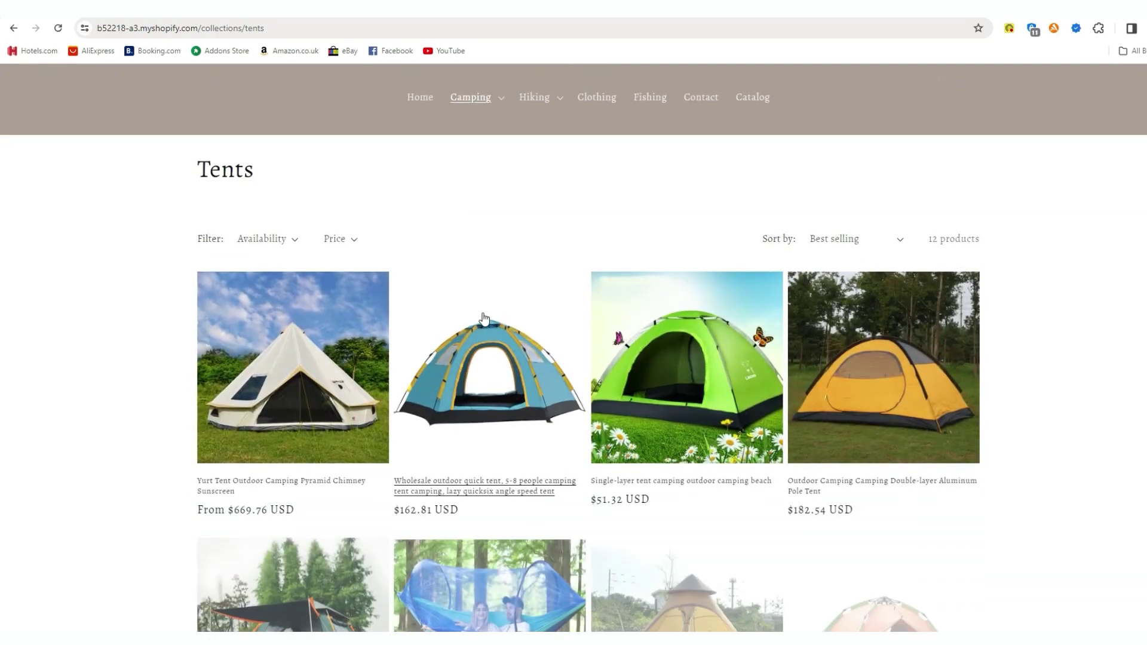
pyautogui.click(461, 371)
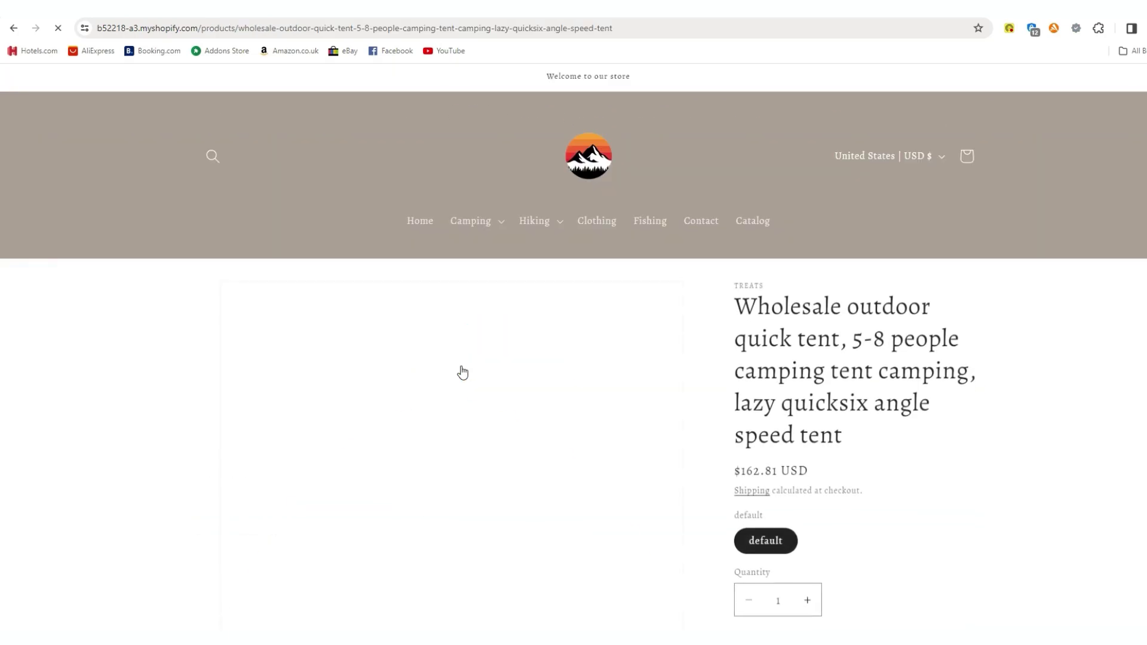
pyautogui.scroll(-1, 779, 311)
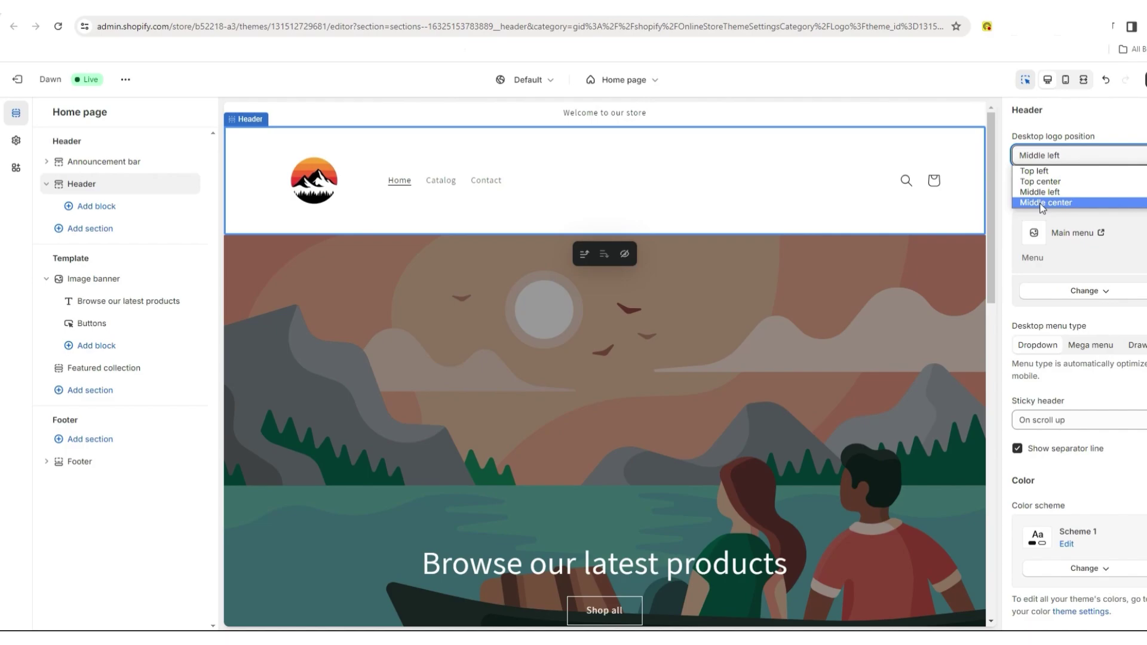
# Step: Set the header's desktop logo position to Middle center
pyautogui.click(1040, 203)
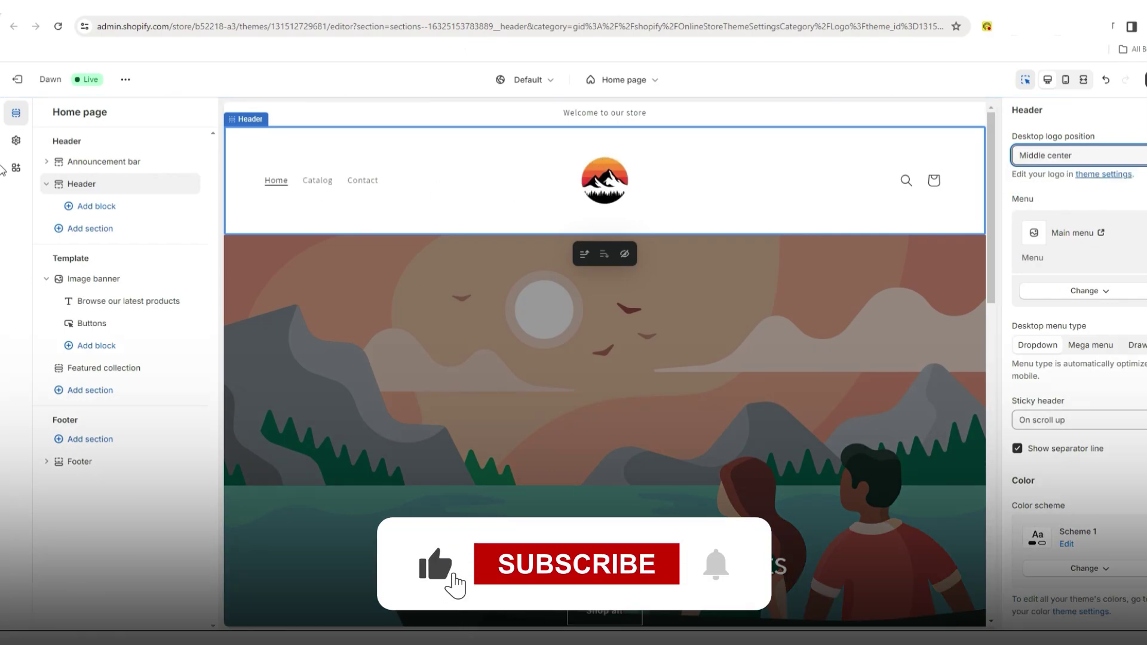
pyautogui.scroll(-8, 1075, 359)
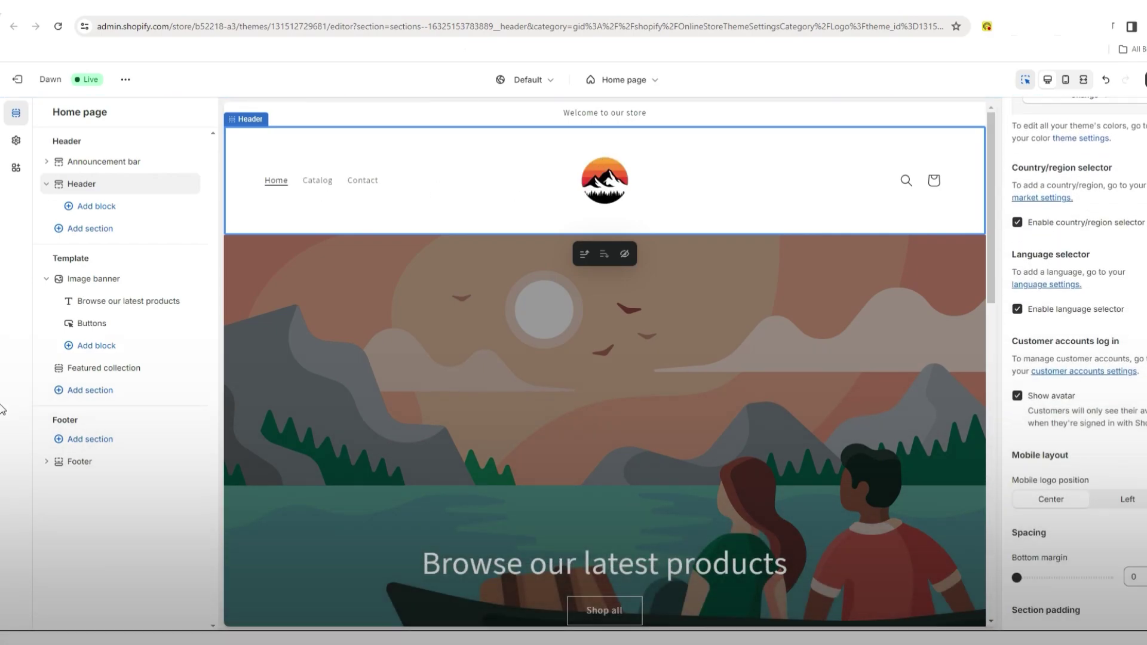
pyautogui.scroll(-3, 1084, 540)
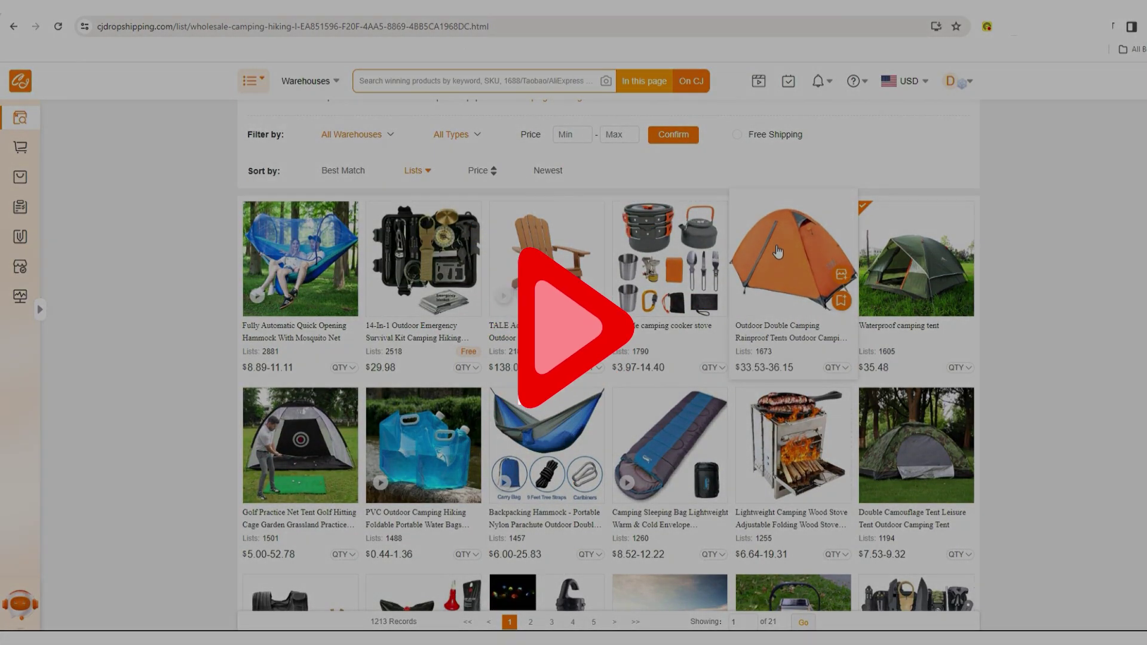